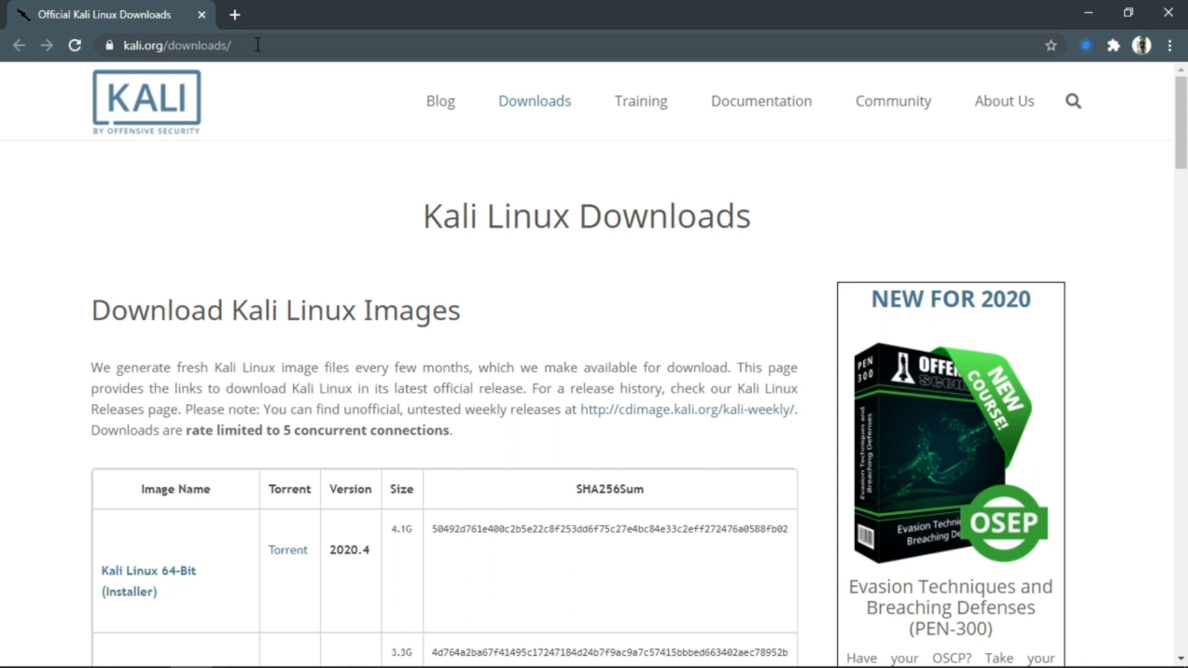
- Review the Kali Linux images offered for download on the kali.org downloads page
drag(257, 44, 123, 45)
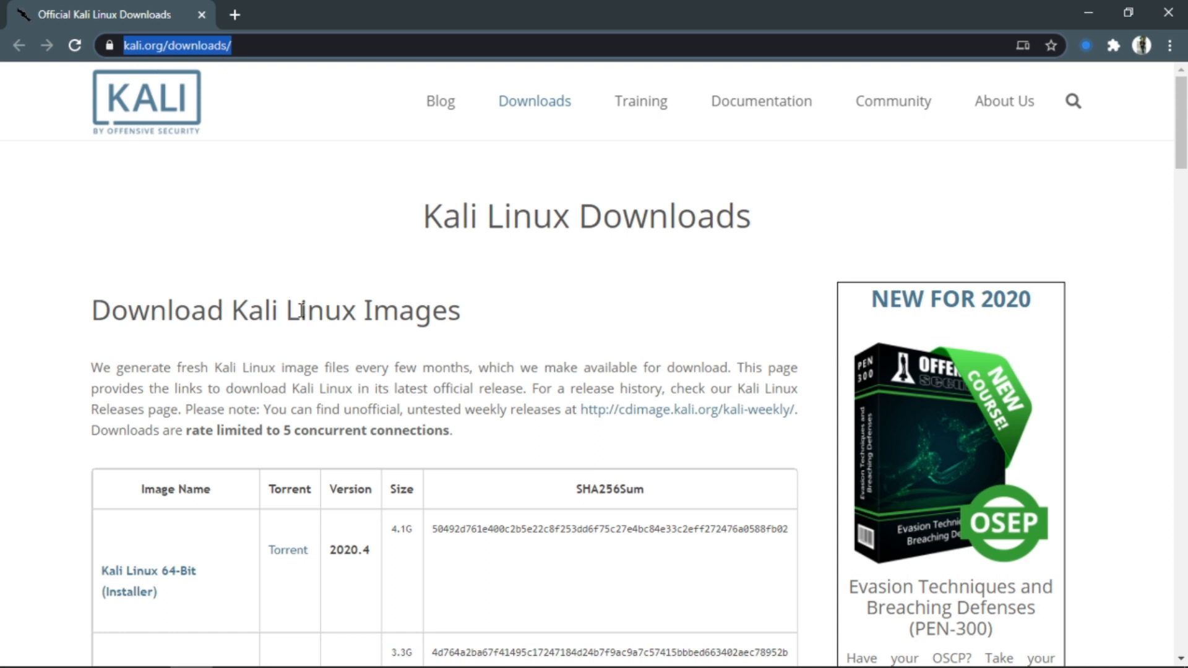
click(337, 263)
scroll(690, 351, down, 4)
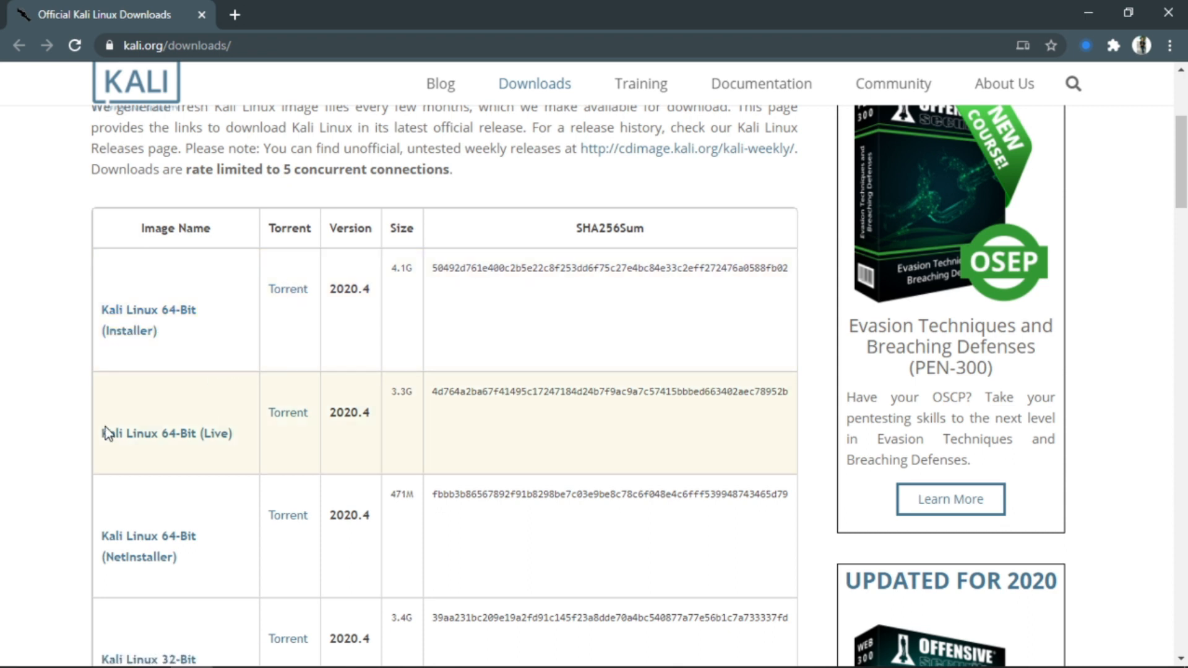
scroll(230, 446, down, 3)
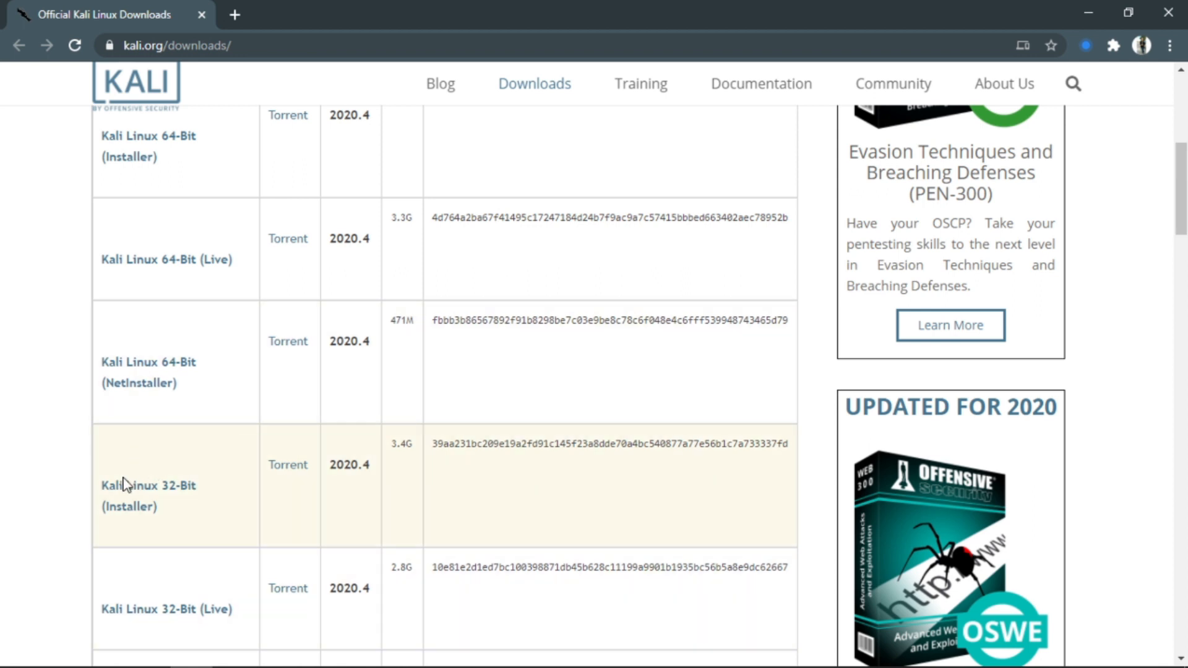
scroll(123, 485, up, 4)
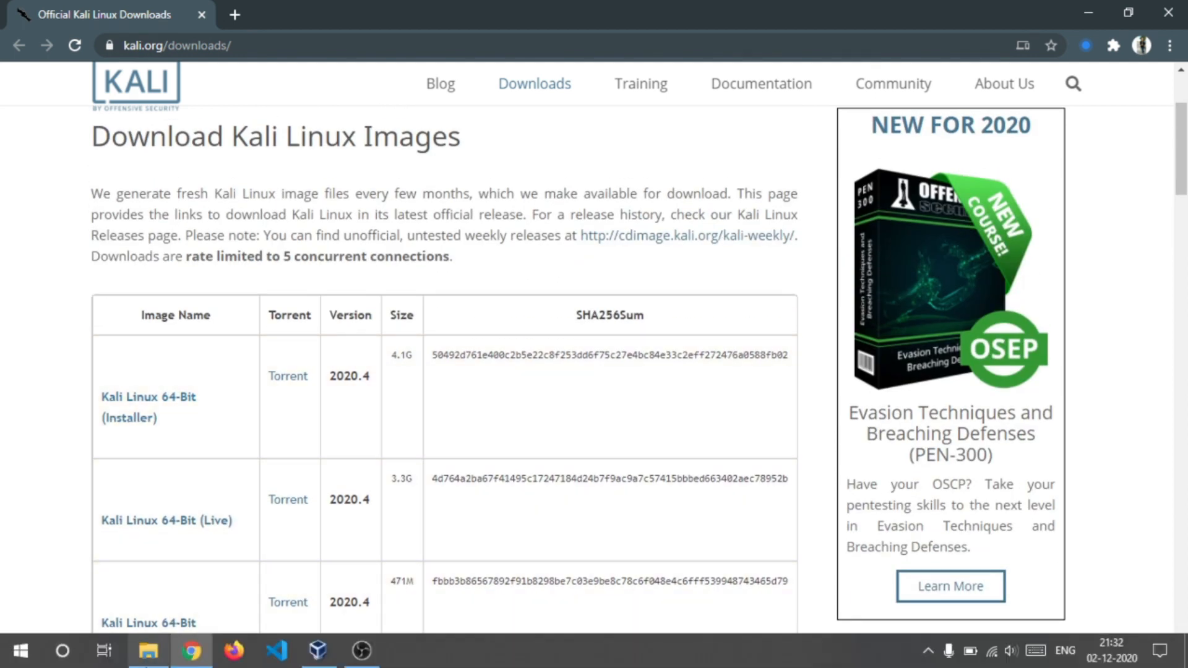
- Switch to File Explorer and open the kali-linux-2020-4-installer-amd64-iso folder inside ISO files
click(149, 651)
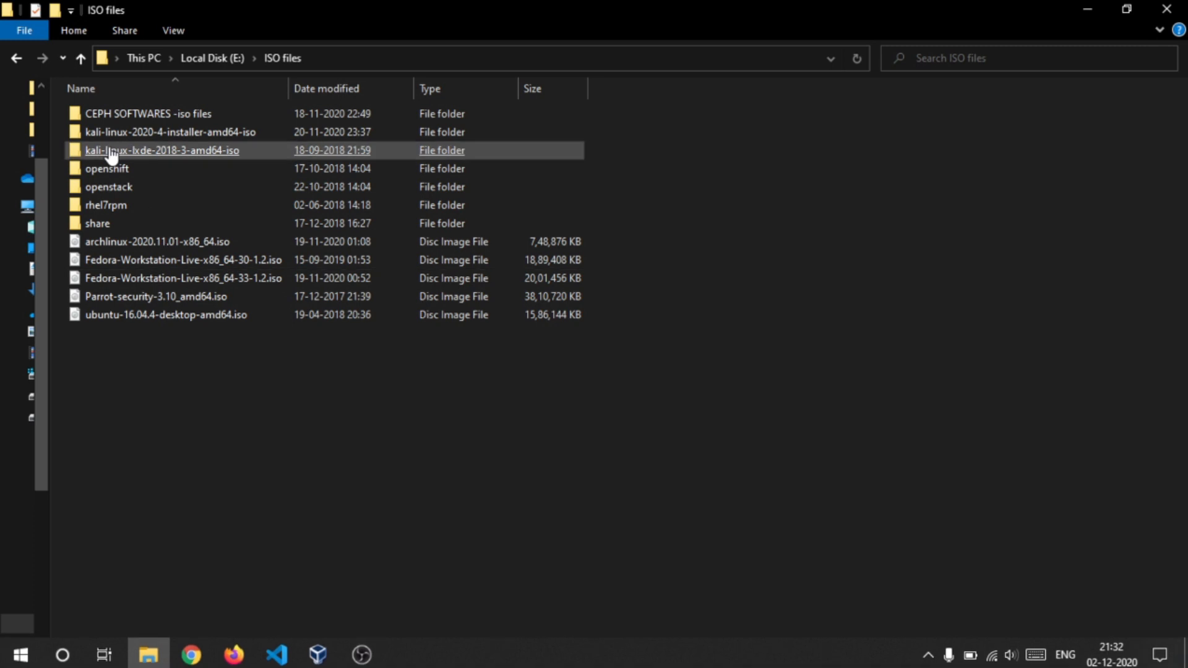
double_click(183, 138)
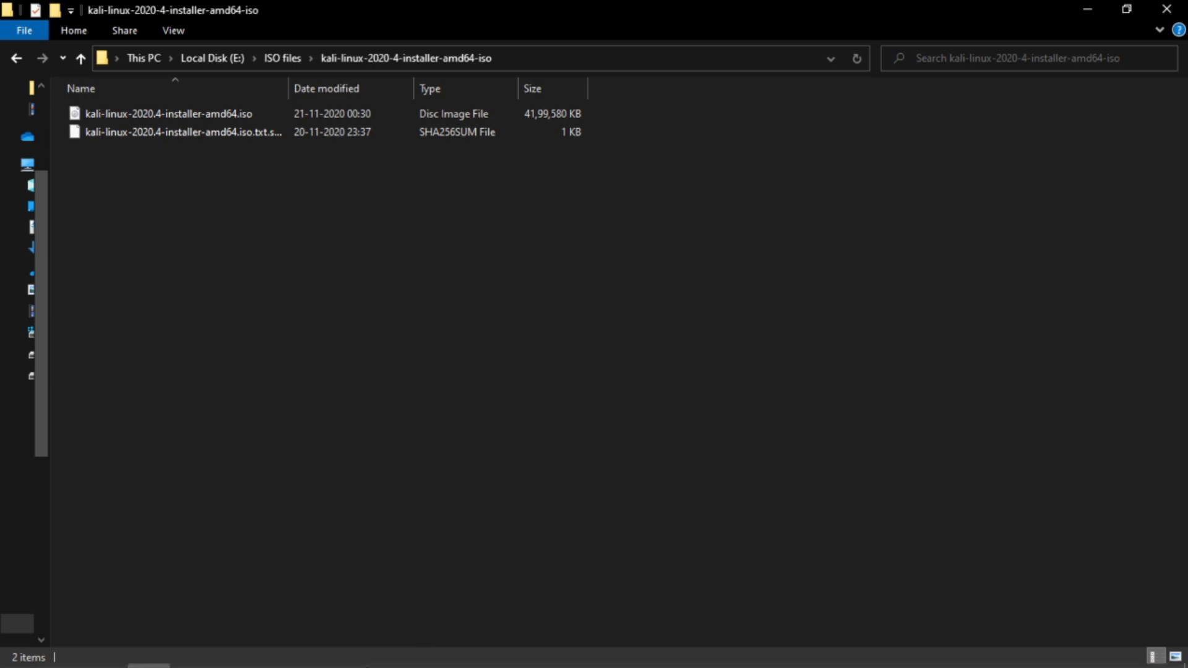
- Switch to VirtualBox and set up a new virtual machine named "kali linux" in the default machine folder with 4096 MB of memory
click(318, 660)
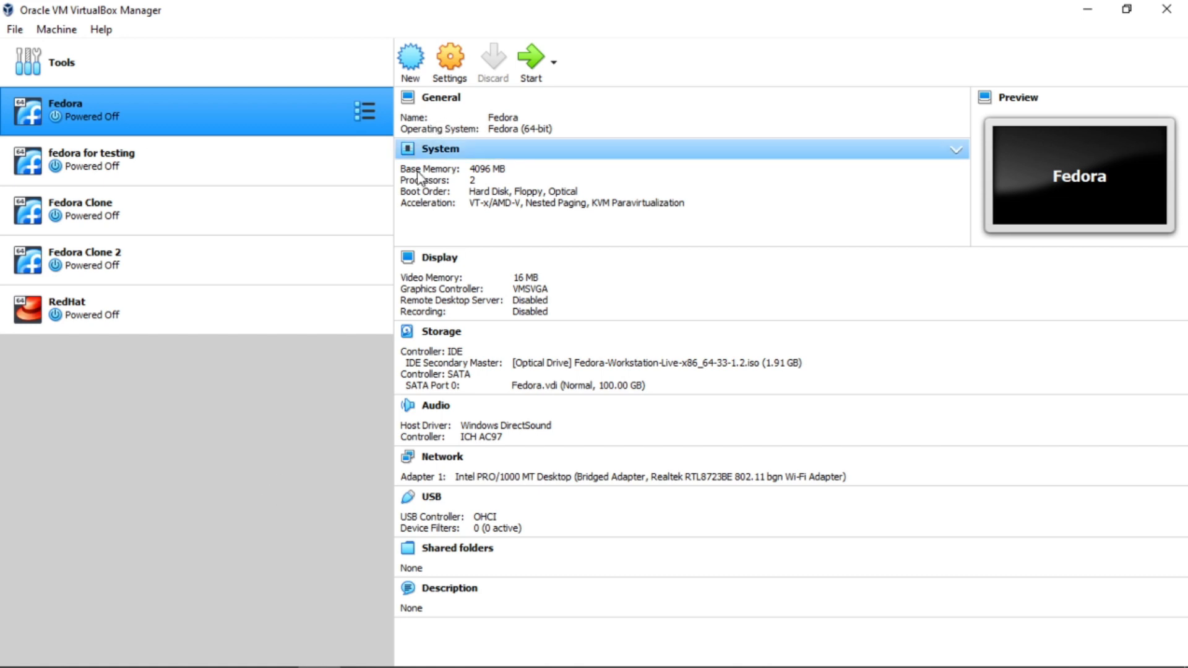
click(416, 74)
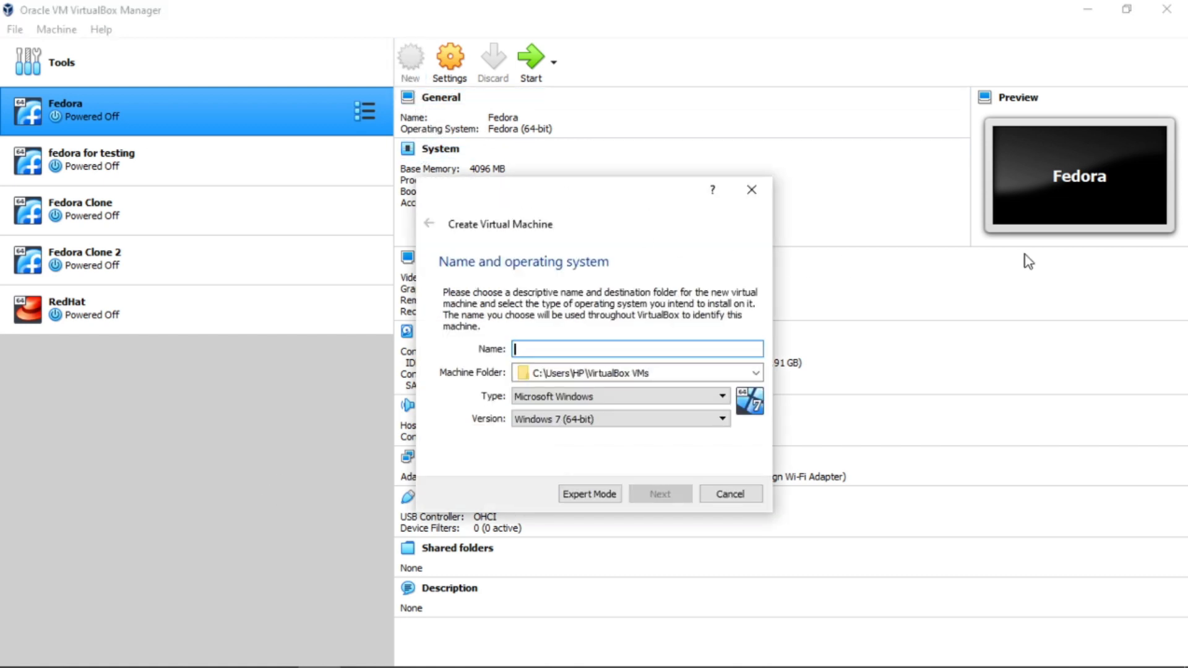
text(kali )
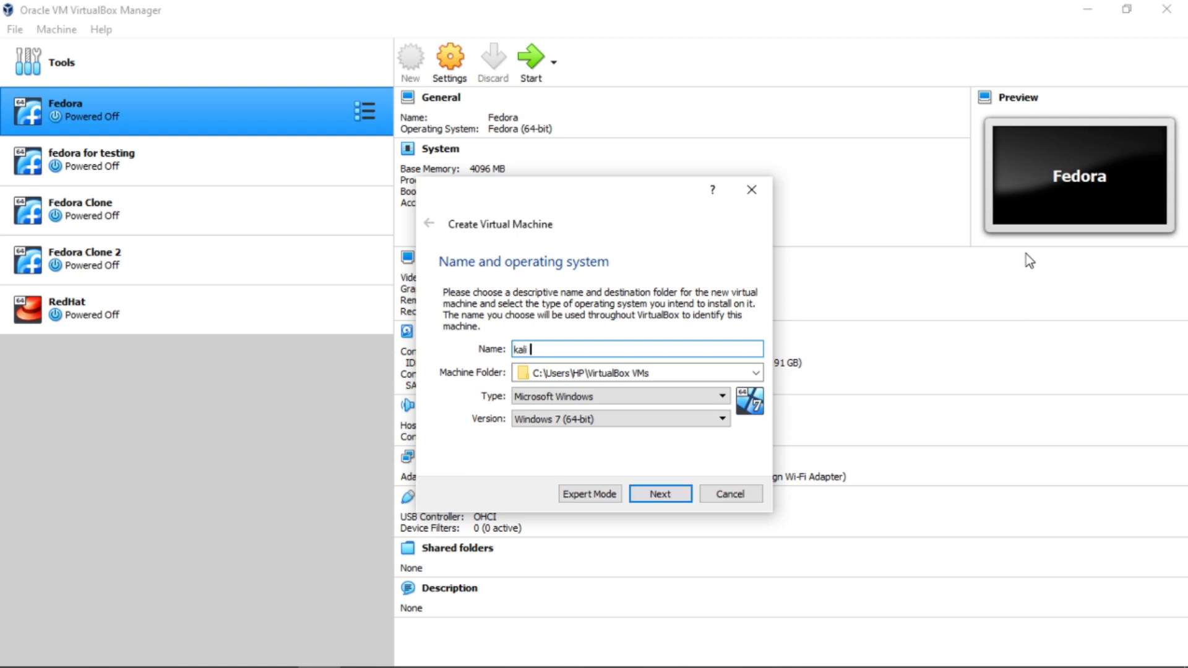
text(linux)
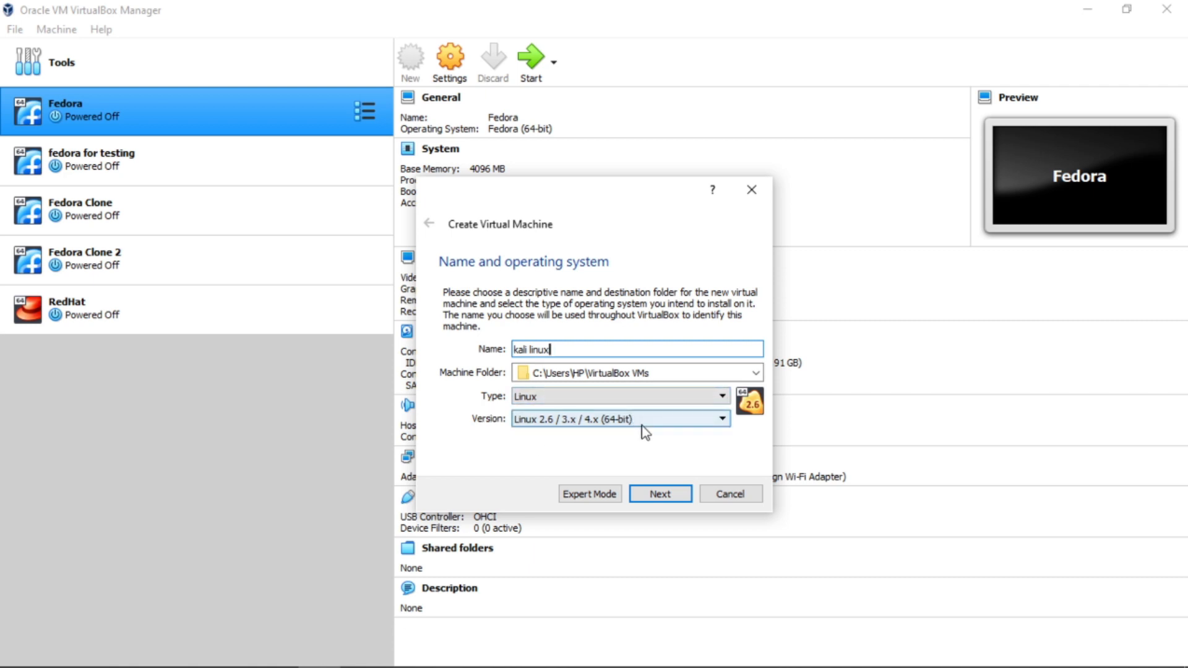
click(758, 374)
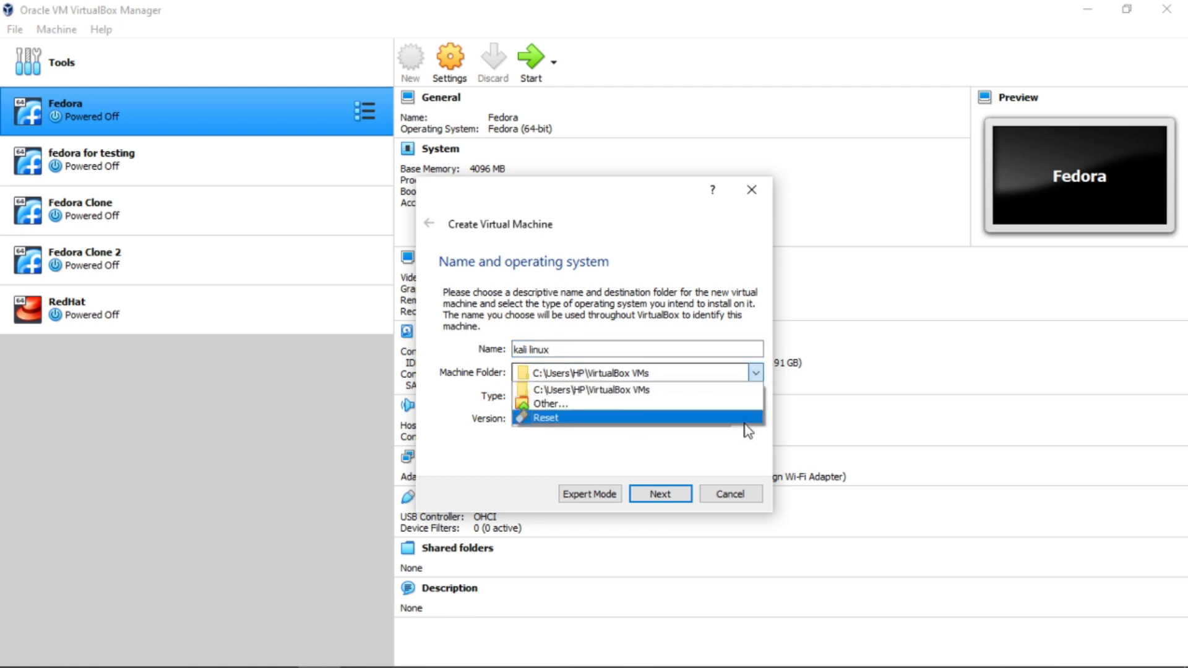
click(723, 466)
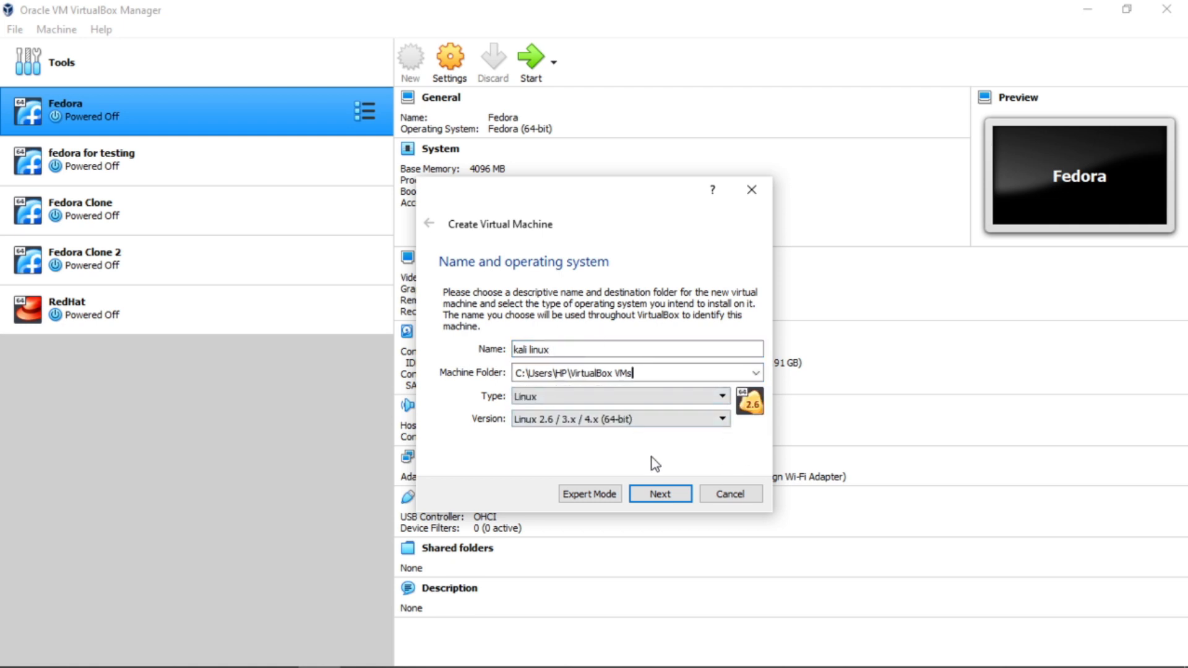
click(656, 495)
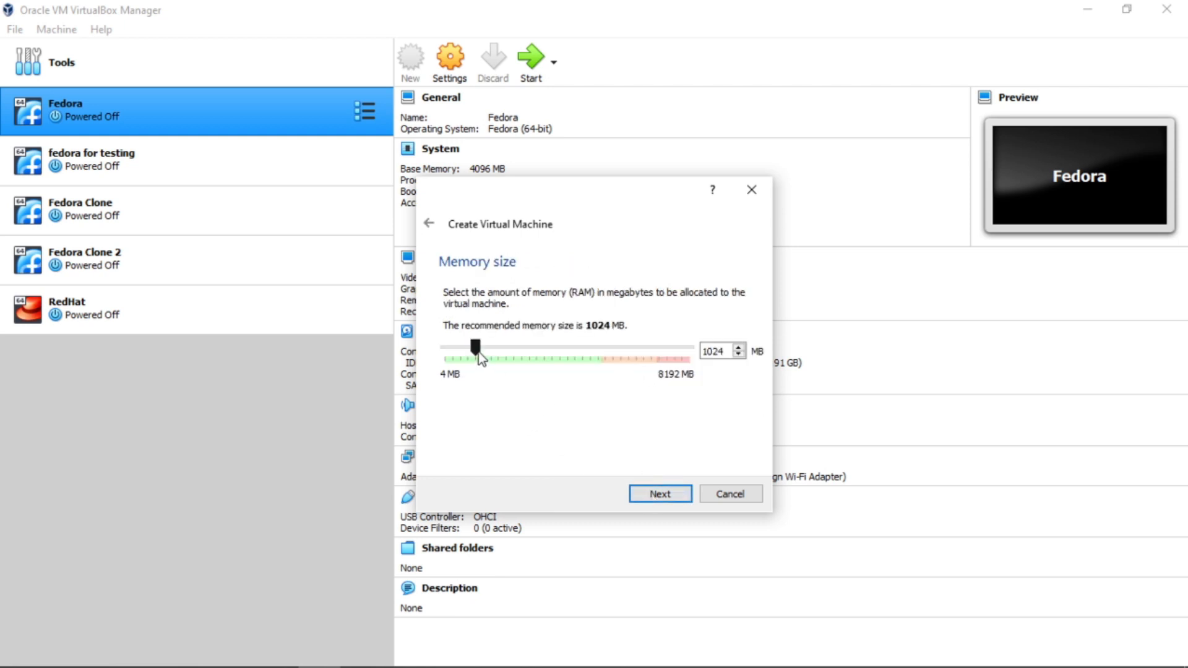
drag(482, 351, 571, 358)
click(668, 494)
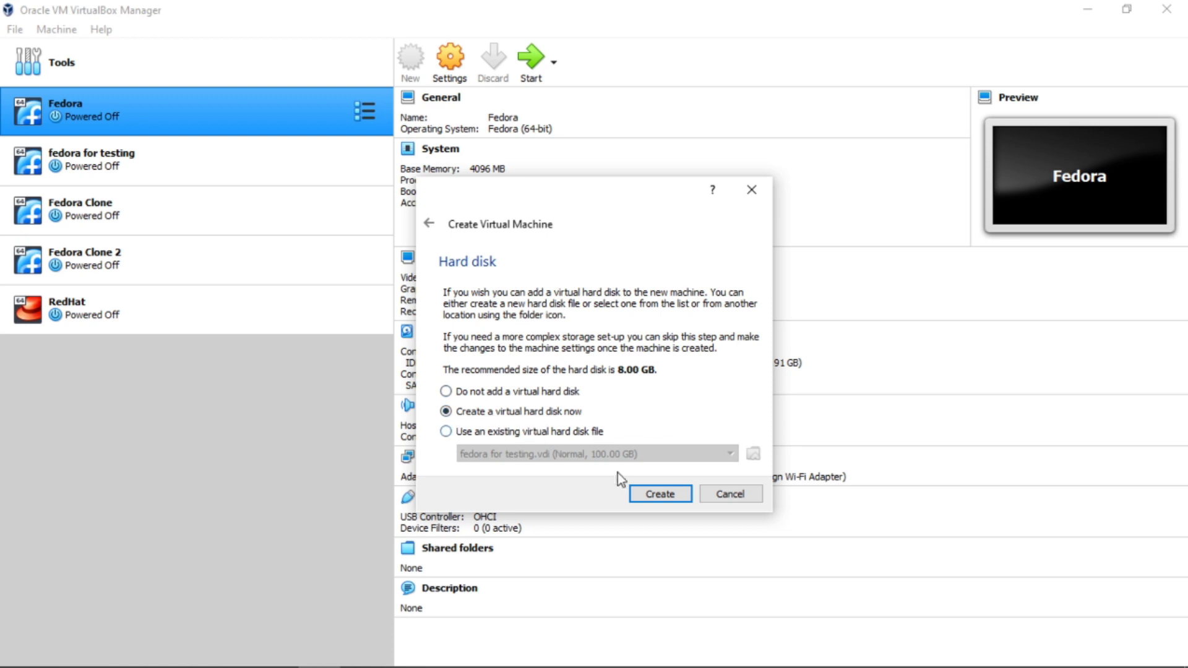
- Create a dynamically allocated 50.00 GB VDI virtual hard disk for the new machine
click(655, 498)
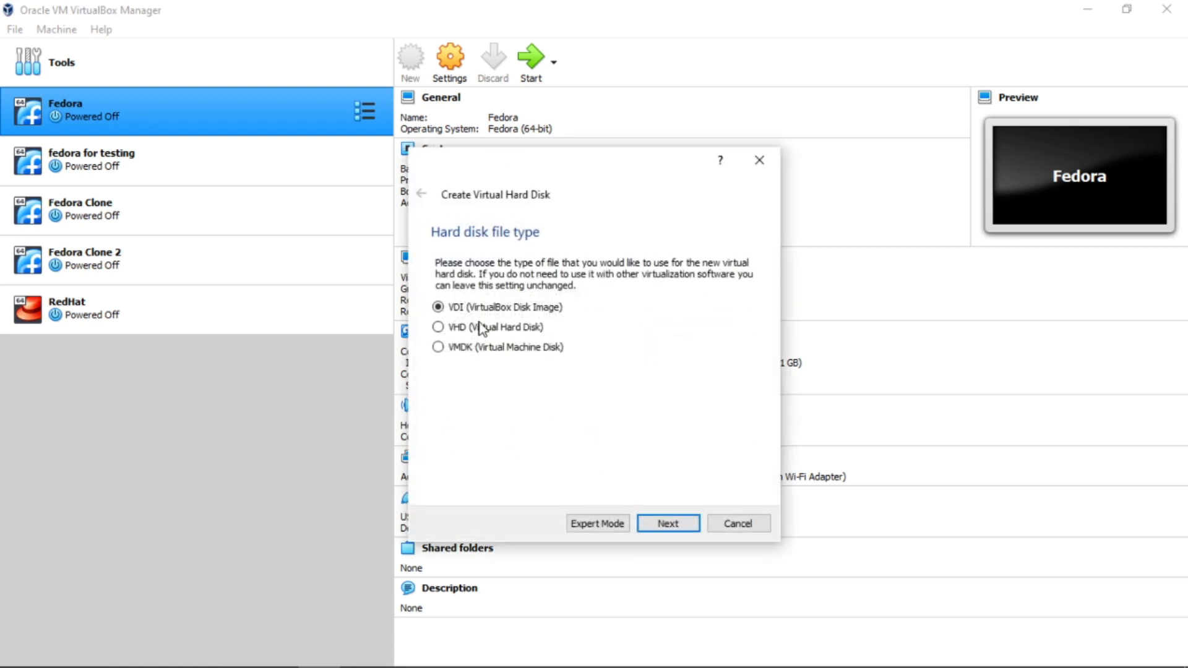
click(671, 525)
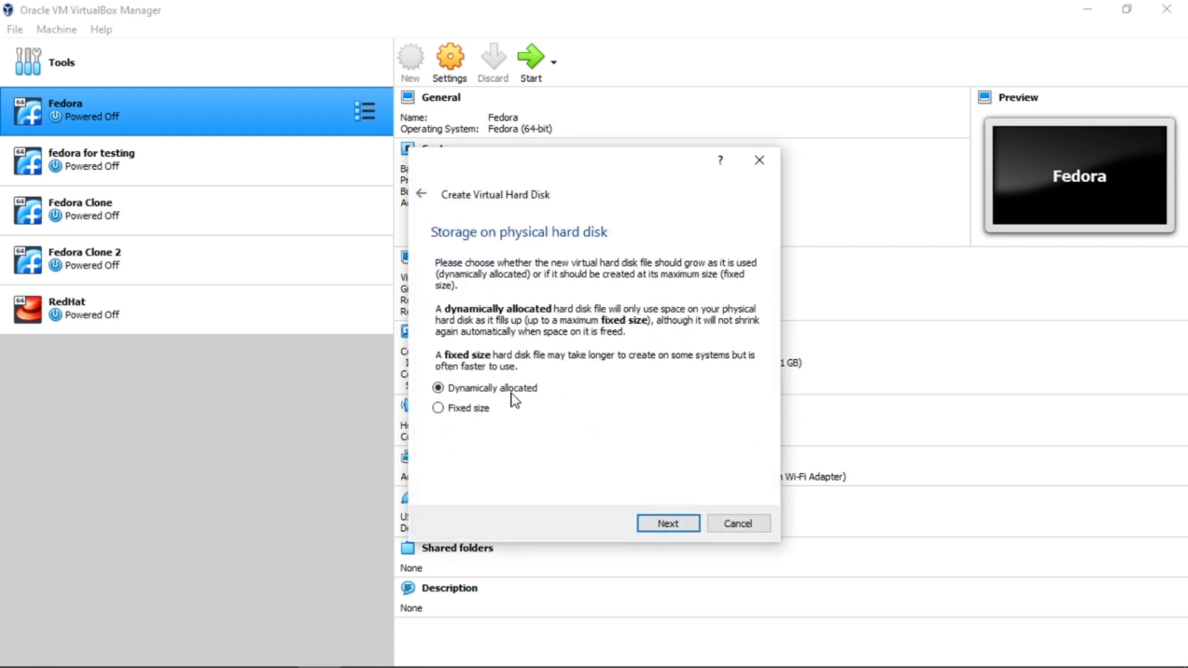
click(669, 525)
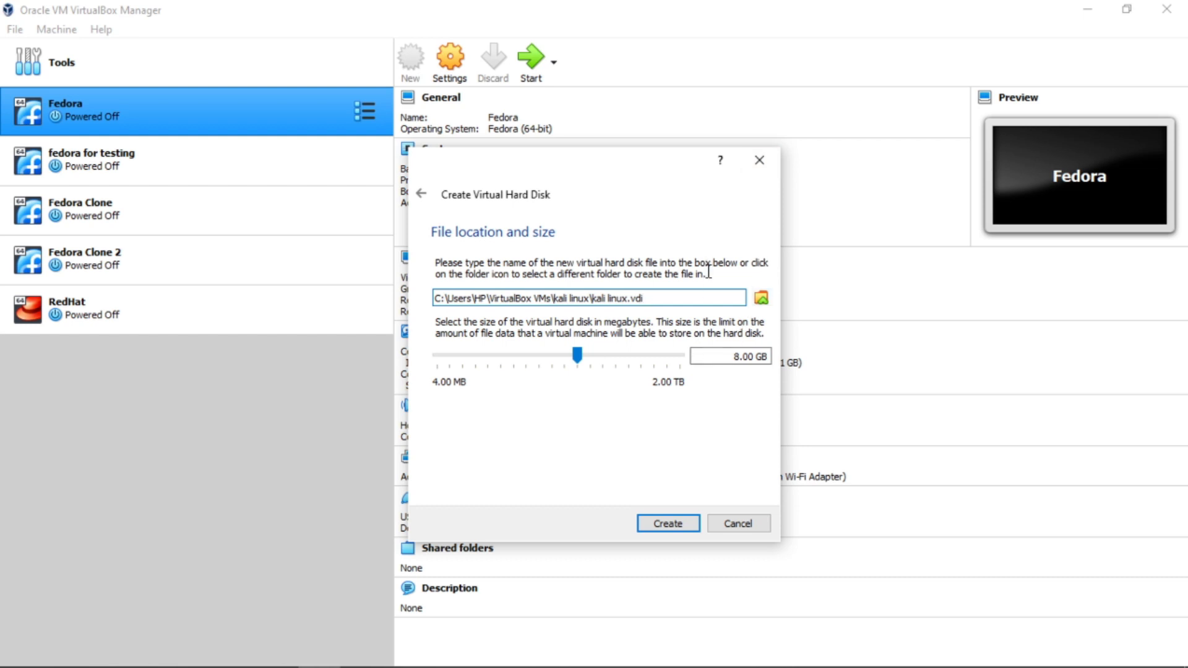
click(738, 359)
key(BackSpace)
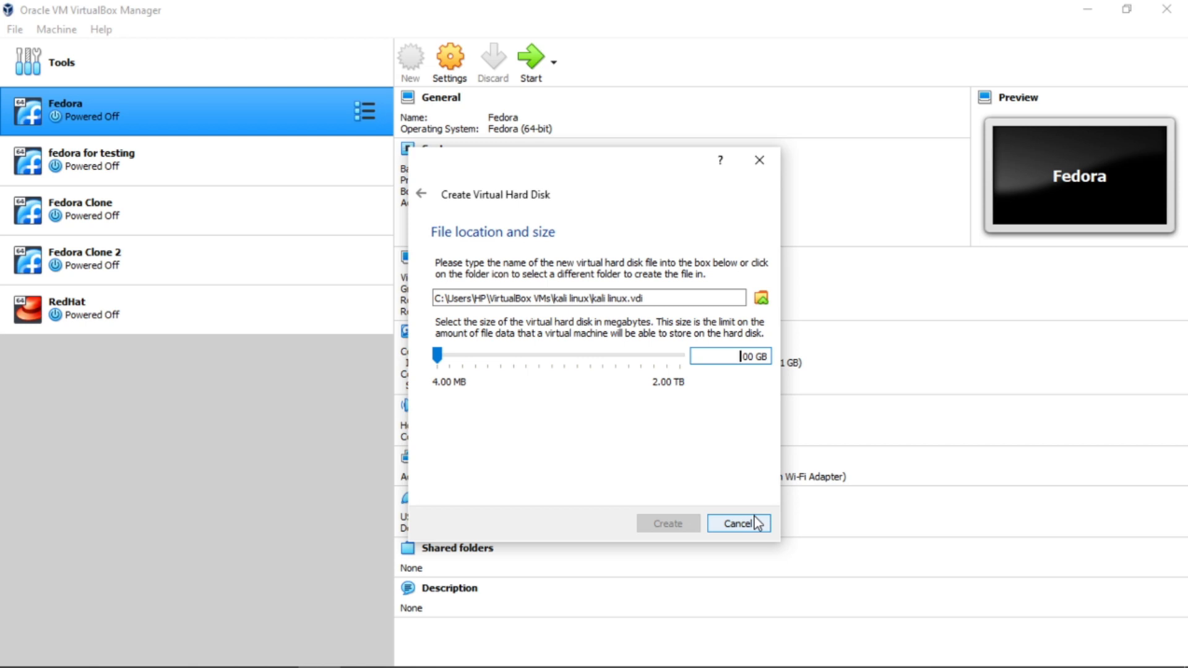
text(50.)
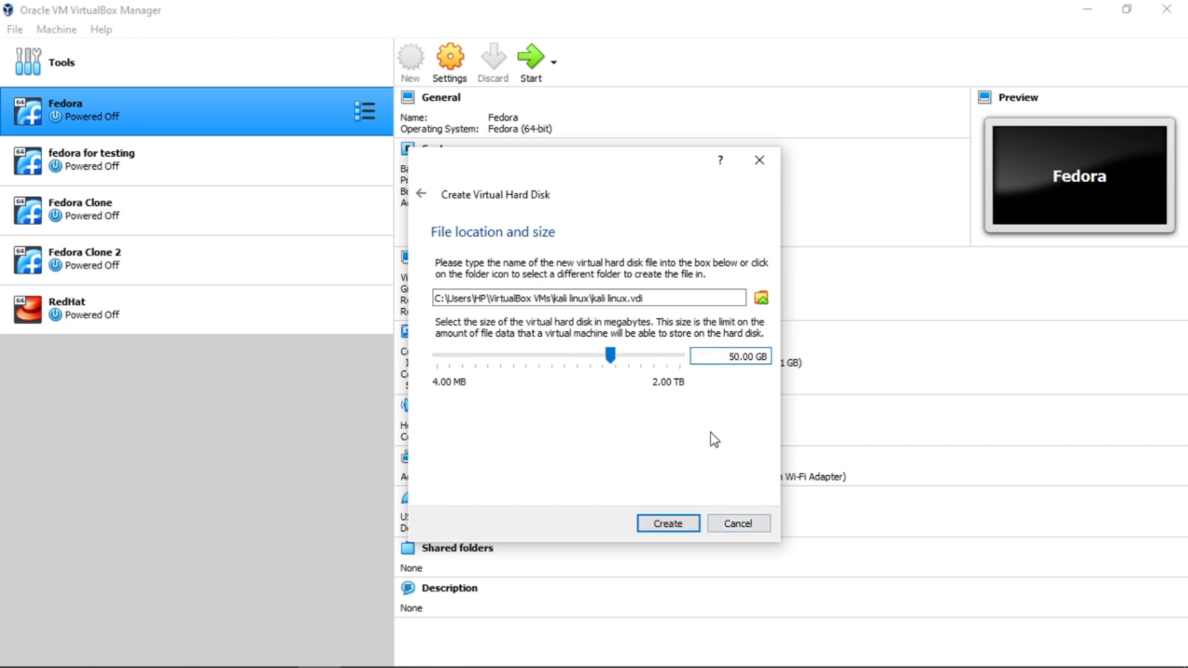
click(669, 525)
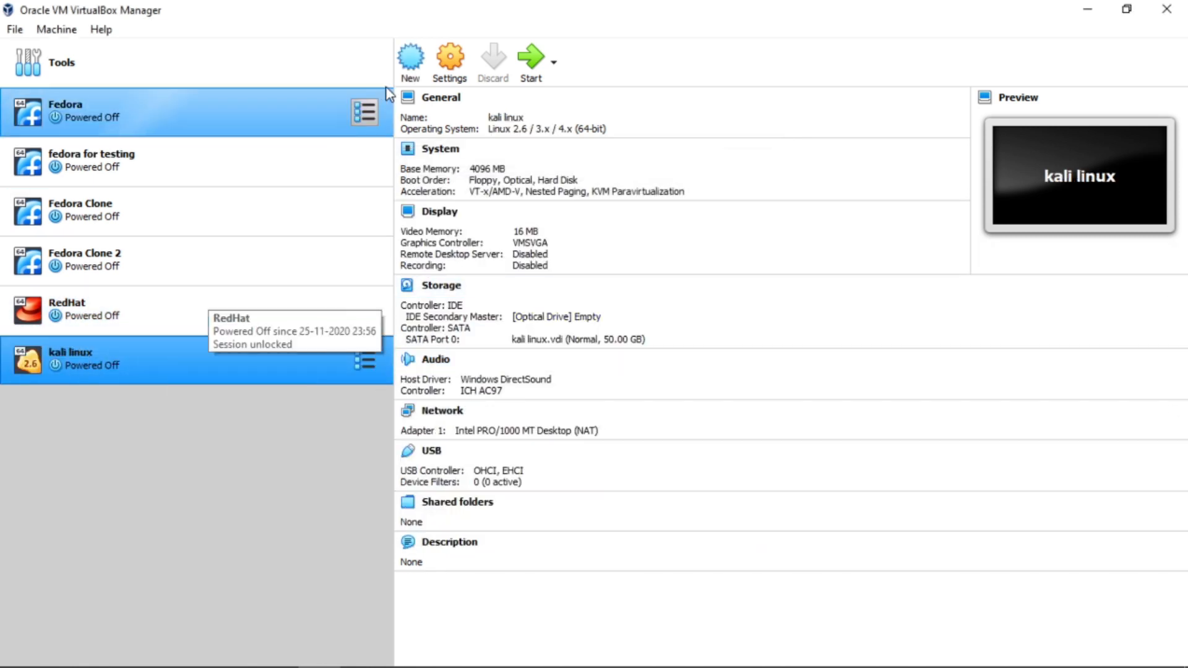
- In the kali linux machine's system settings, move Hard Disk to first place in the boot order
click(445, 69)
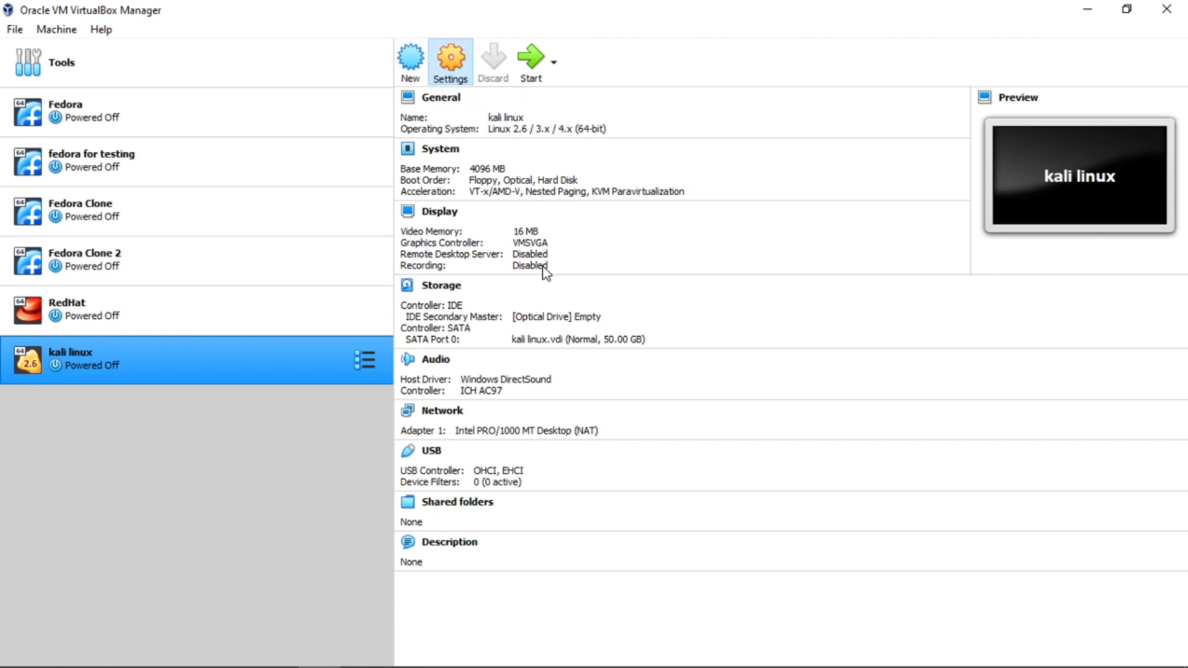
click(374, 182)
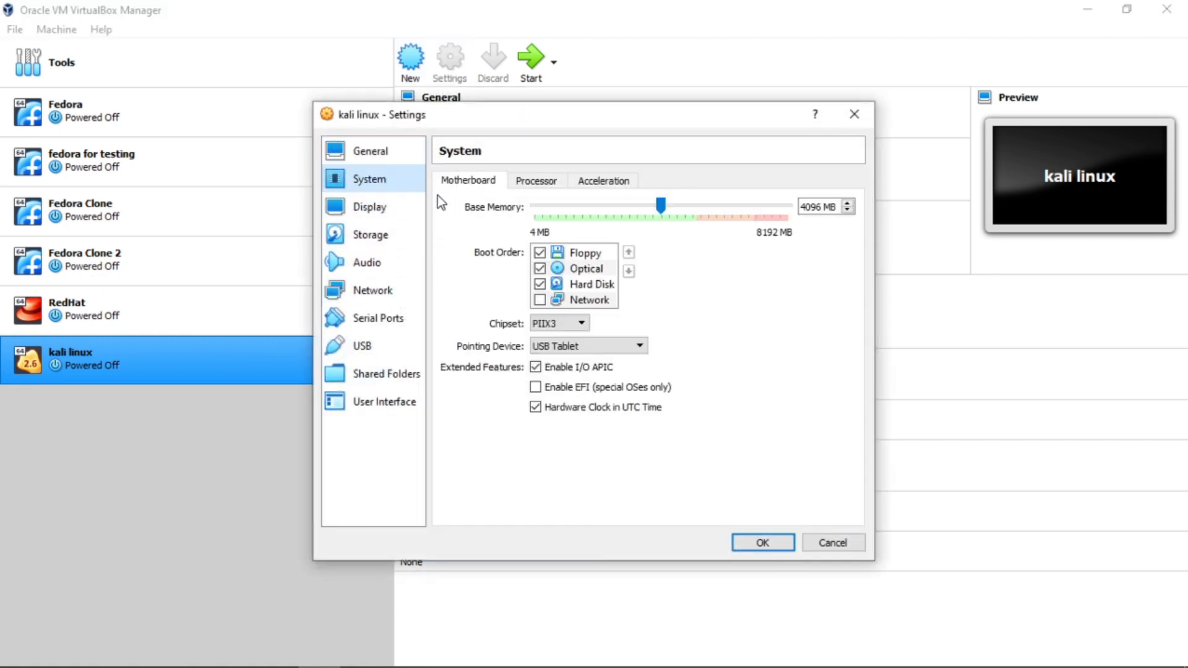
click(600, 284)
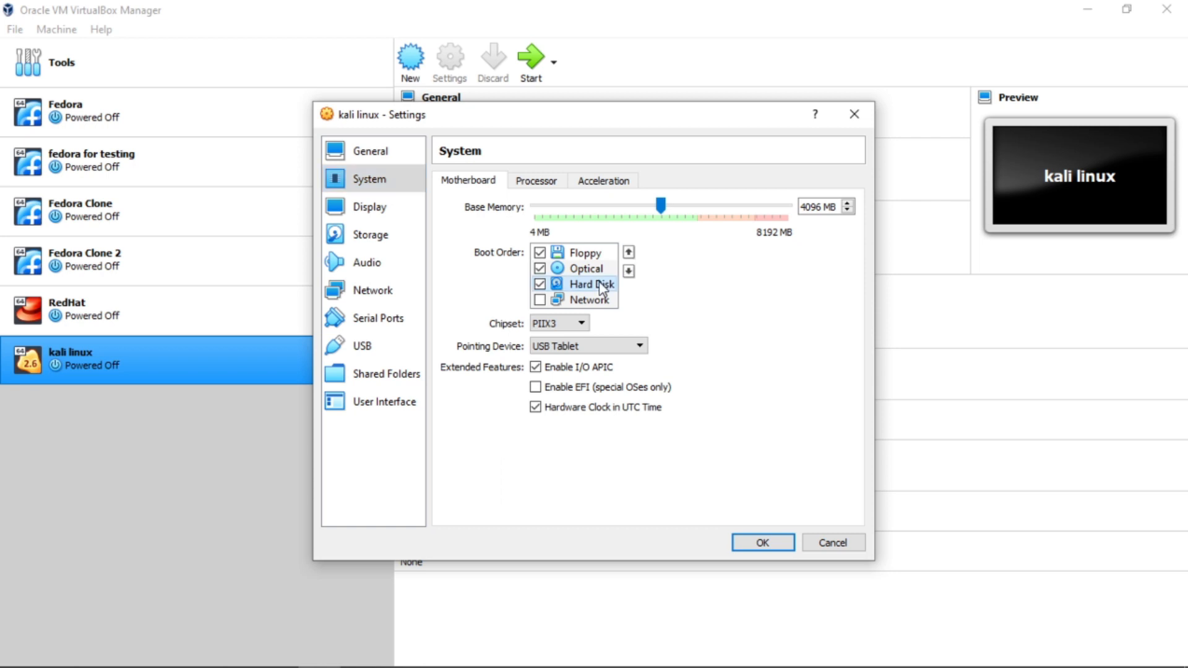
click(629, 252)
click(629, 252)
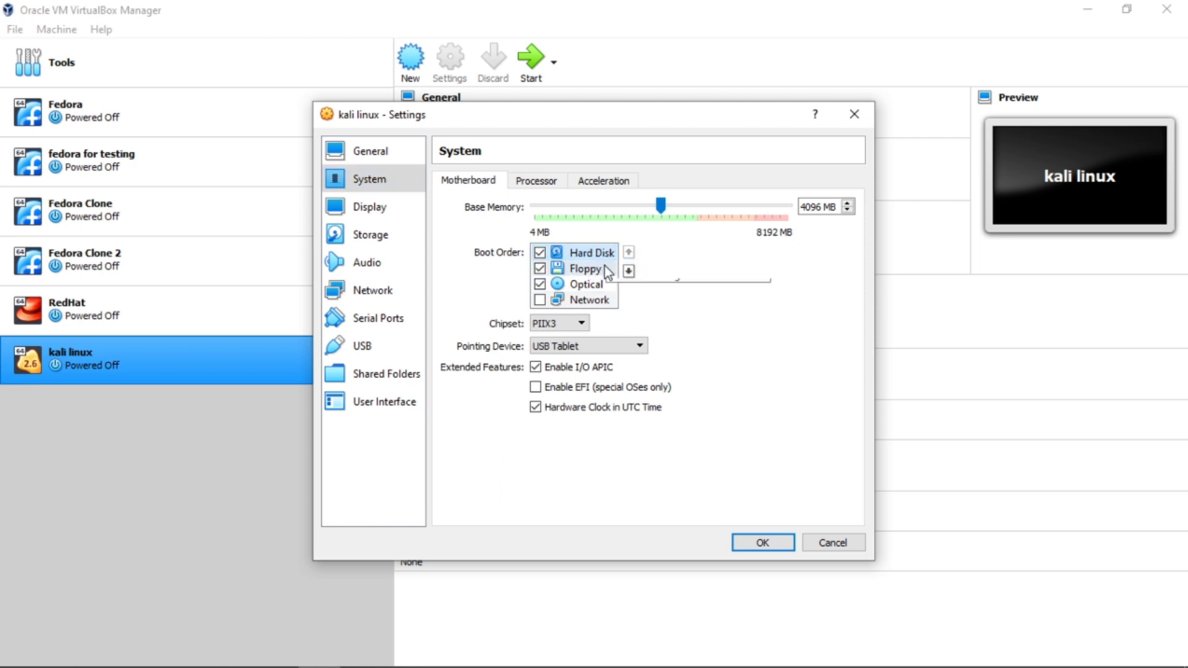
- Set both Shared Clipboard and Drag'n'Drop to Bidirectional for the kali linux machine
click(380, 155)
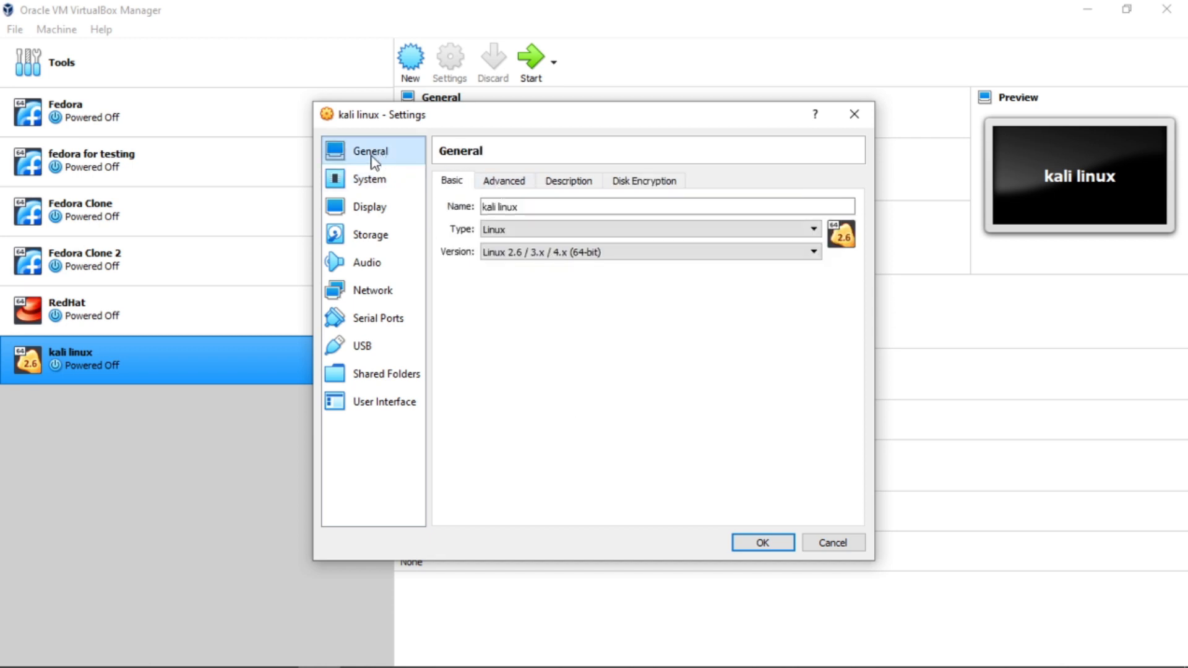
click(513, 182)
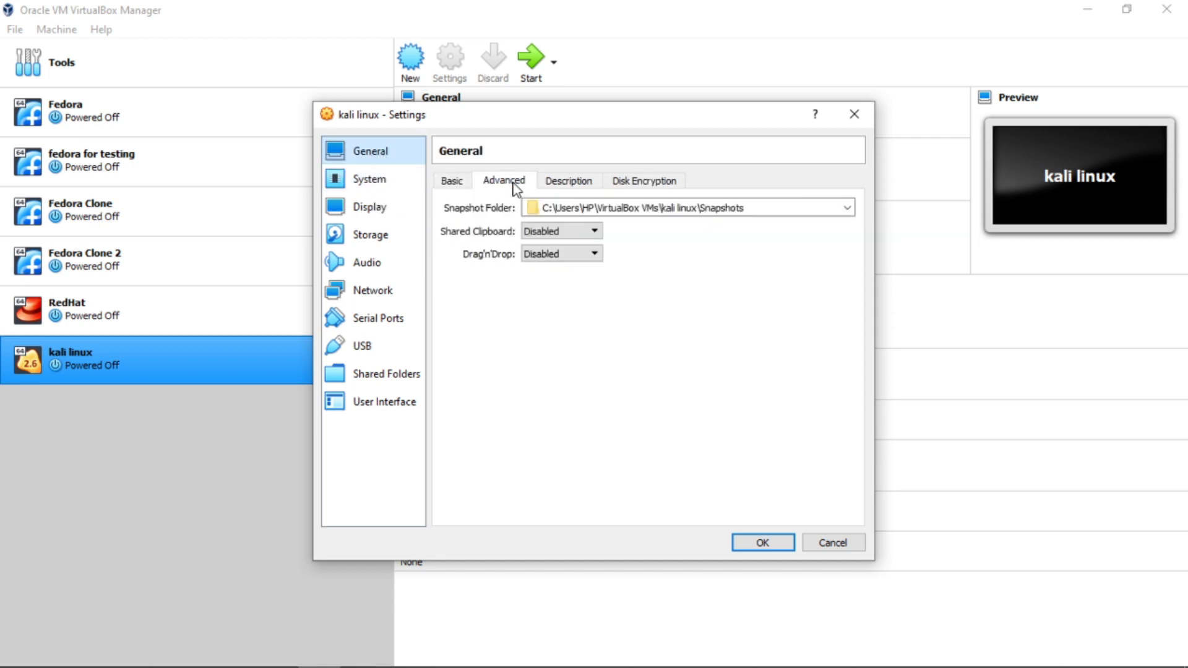
click(552, 237)
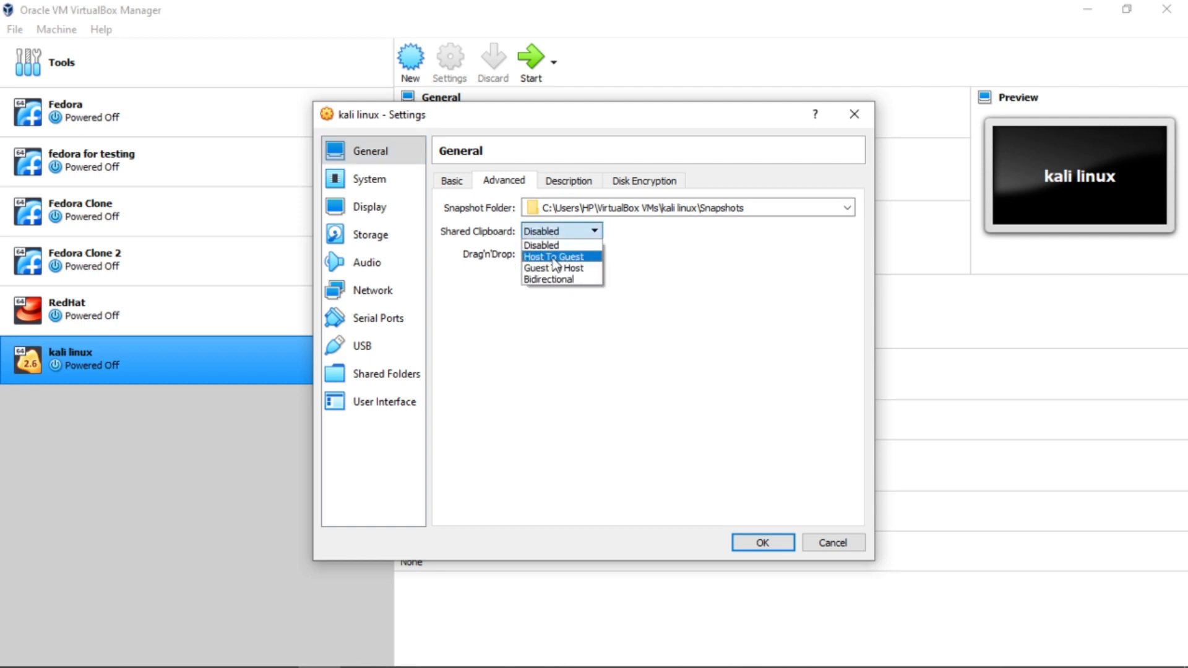
click(560, 279)
click(558, 255)
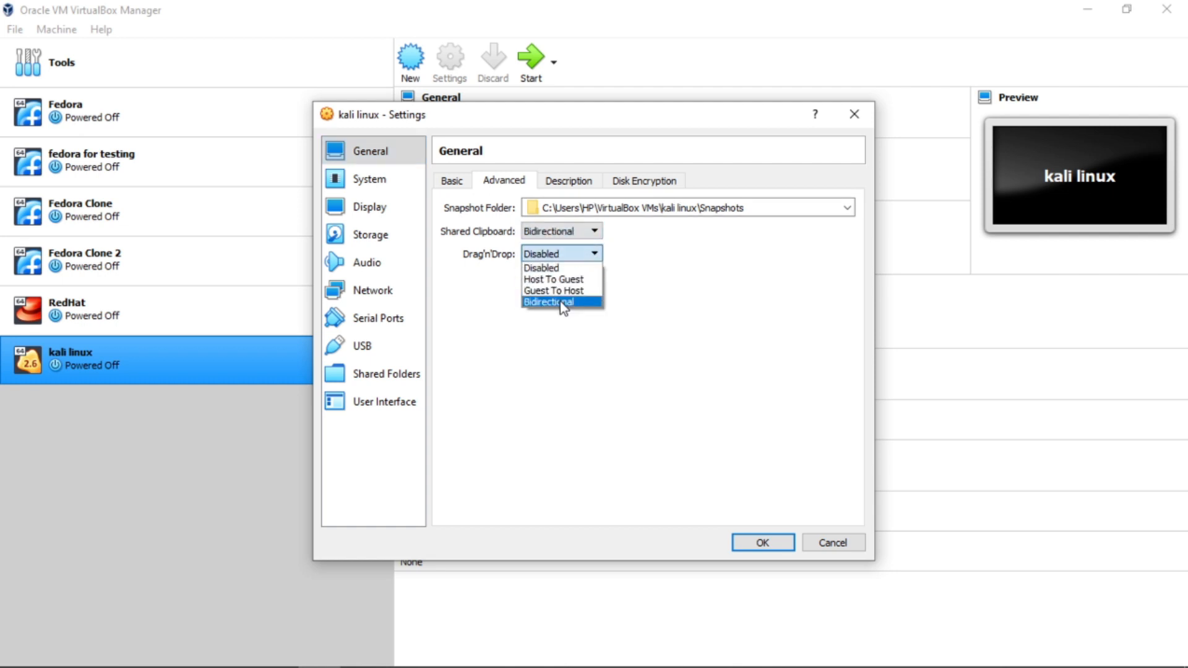
click(557, 302)
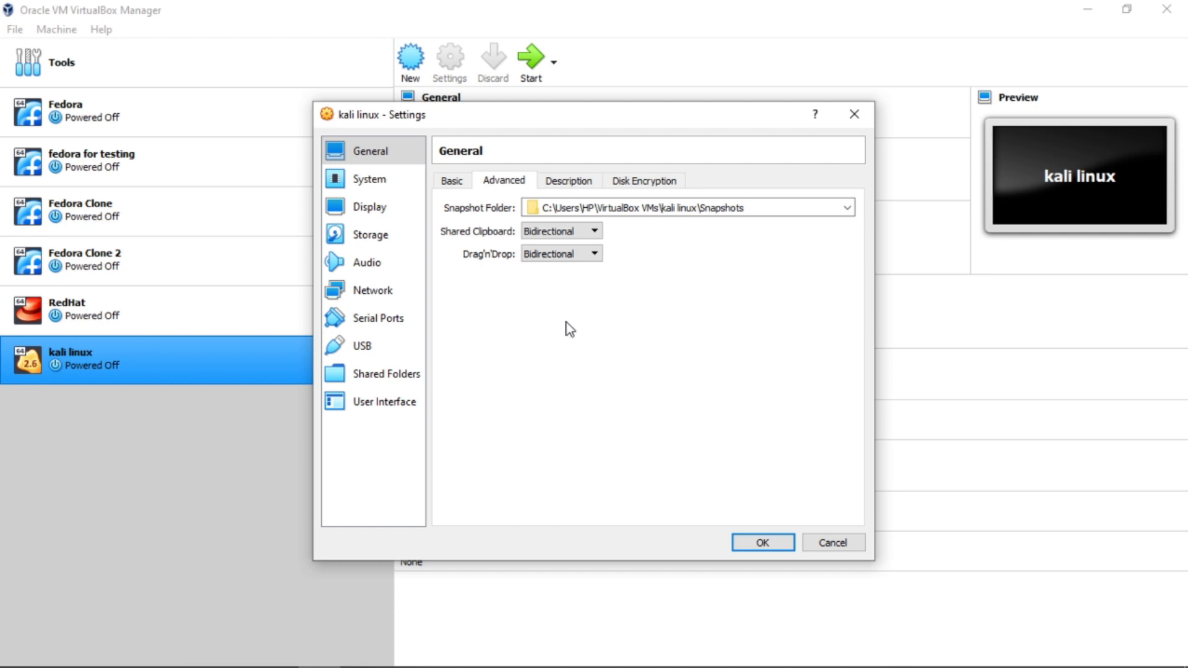
- Assign 2 processors to the kali linux machine
click(369, 187)
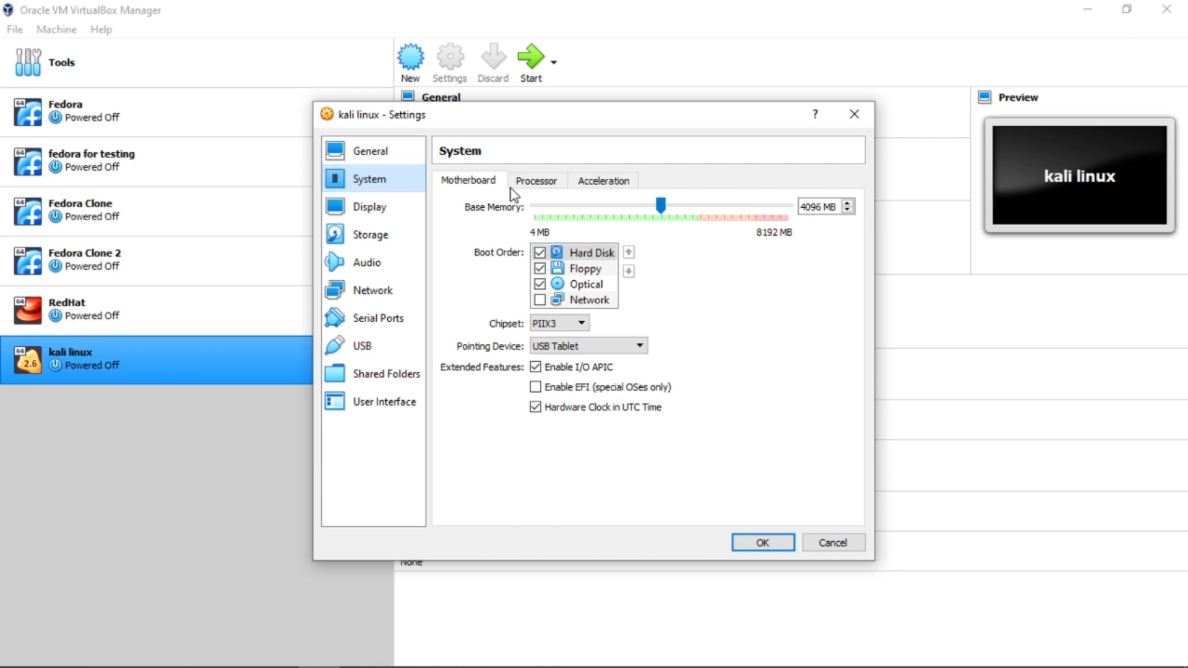
click(536, 180)
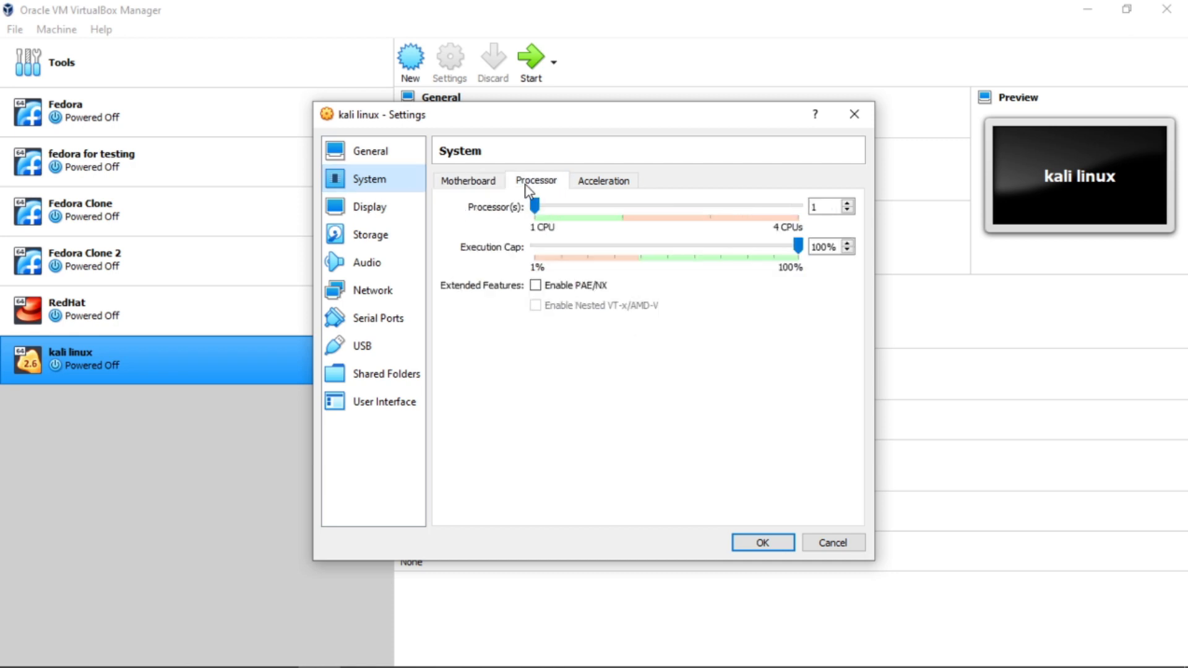
click(848, 204)
double_click(825, 211)
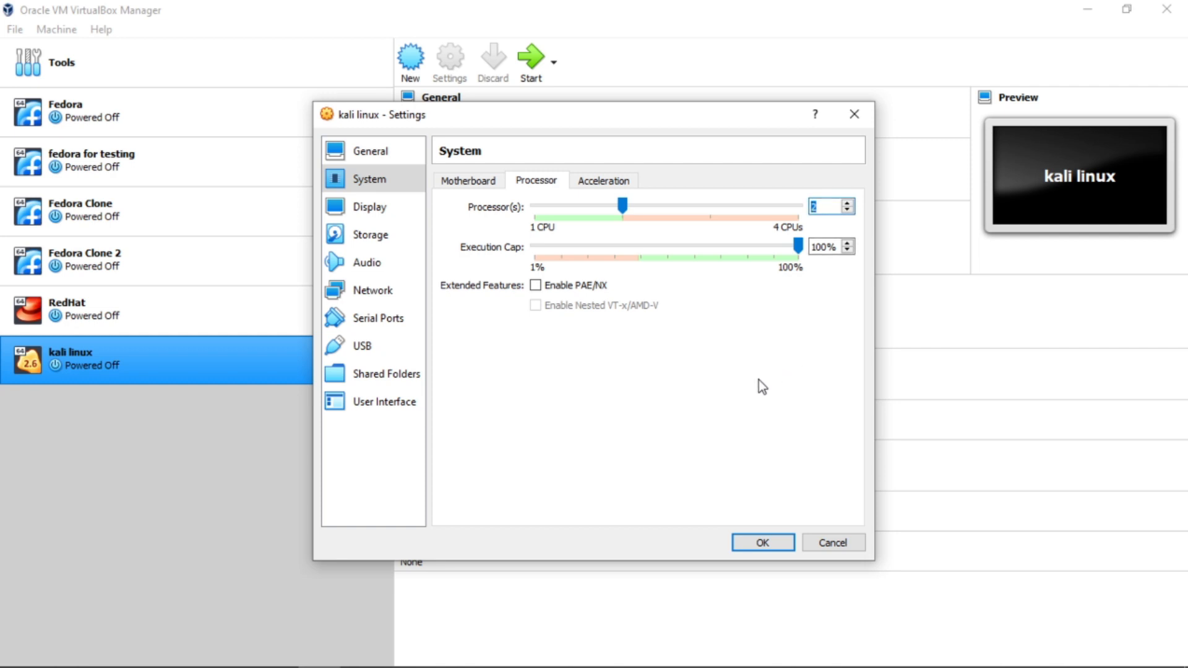
- Attach the kali-linux-2020.4-installer-amd64.iso disk file to the empty IDE optical drive and save the kali linux machine's settings
click(370, 239)
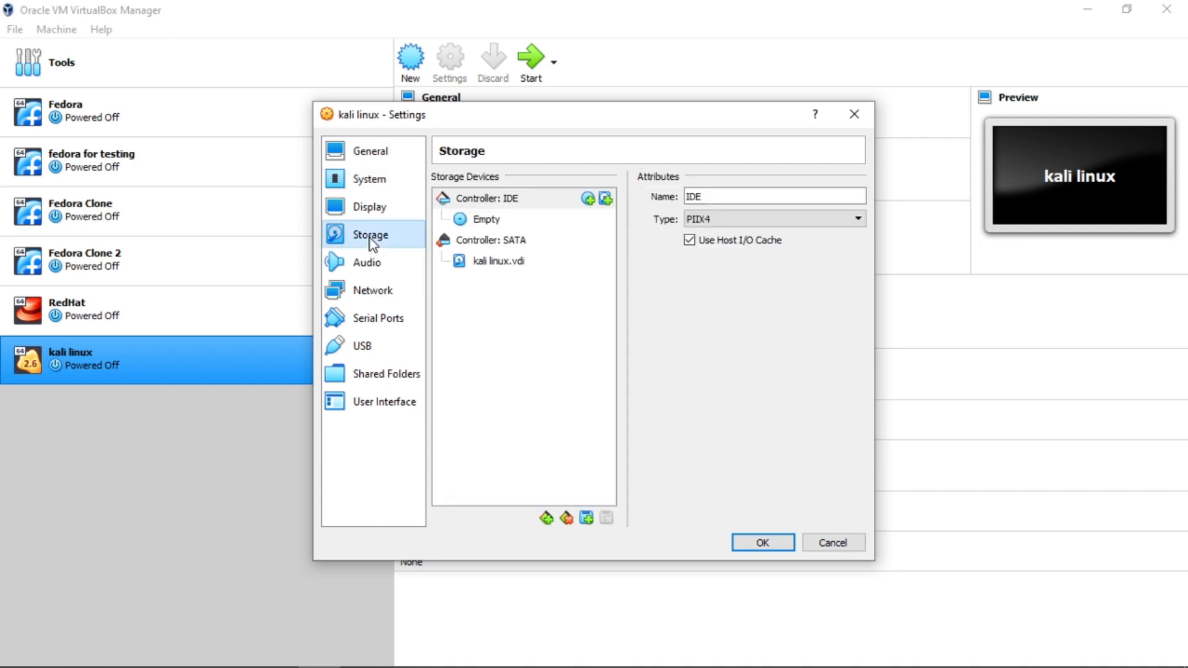
click(489, 219)
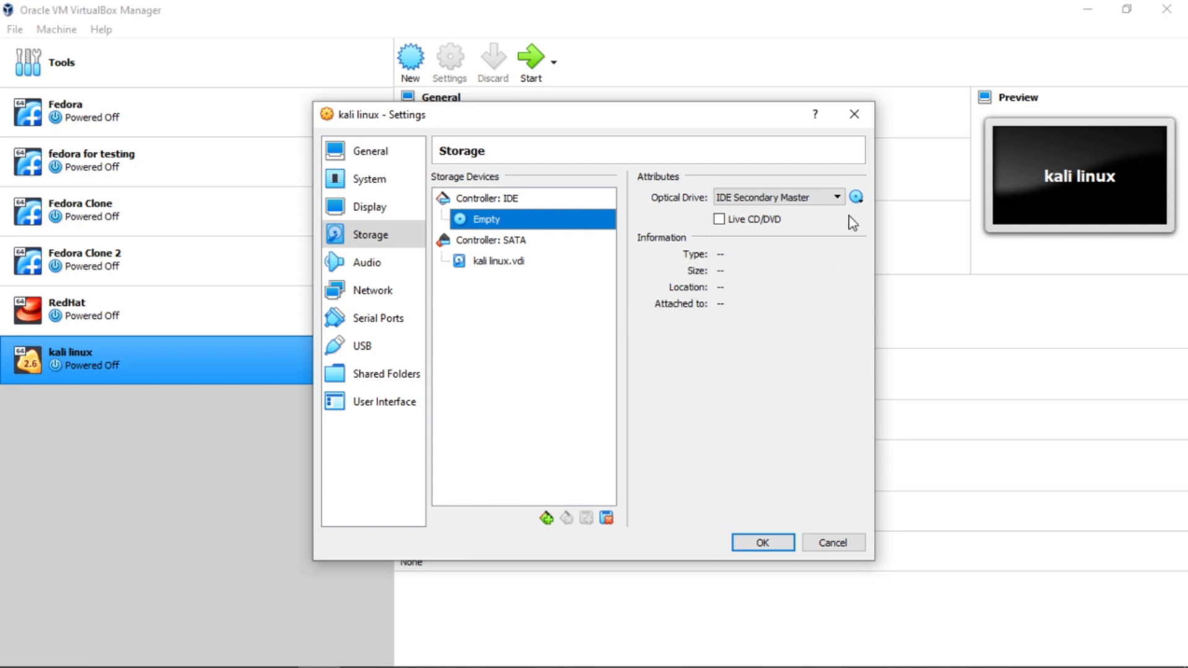
click(857, 198)
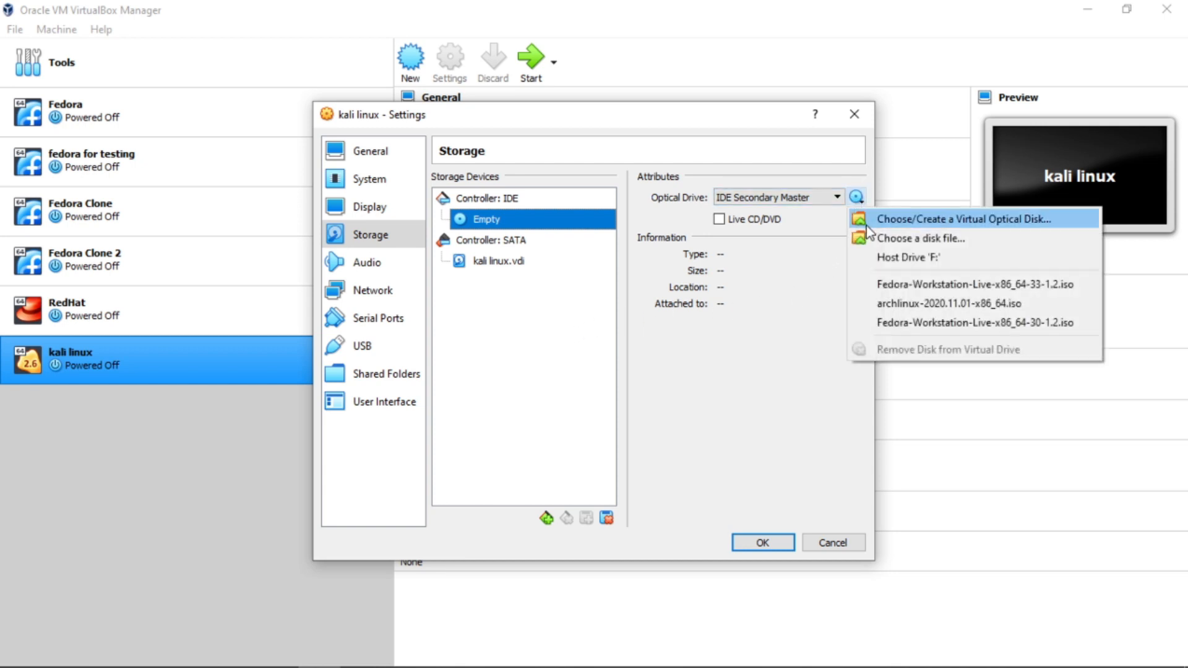
click(915, 240)
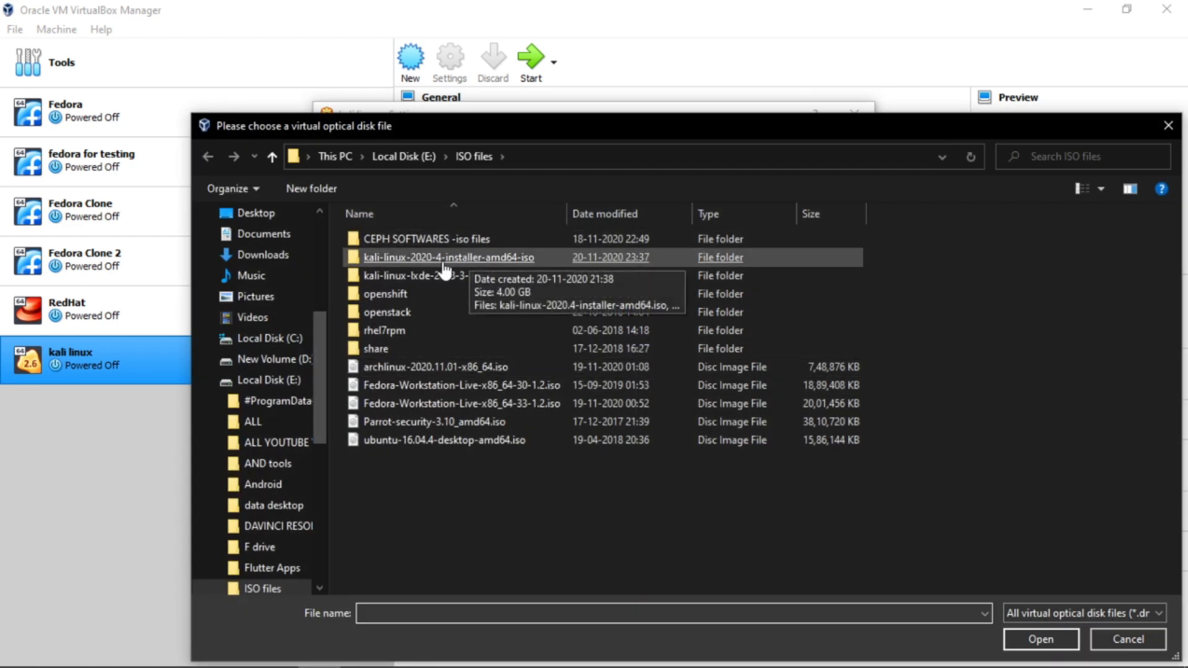
double_click(444, 260)
double_click(427, 238)
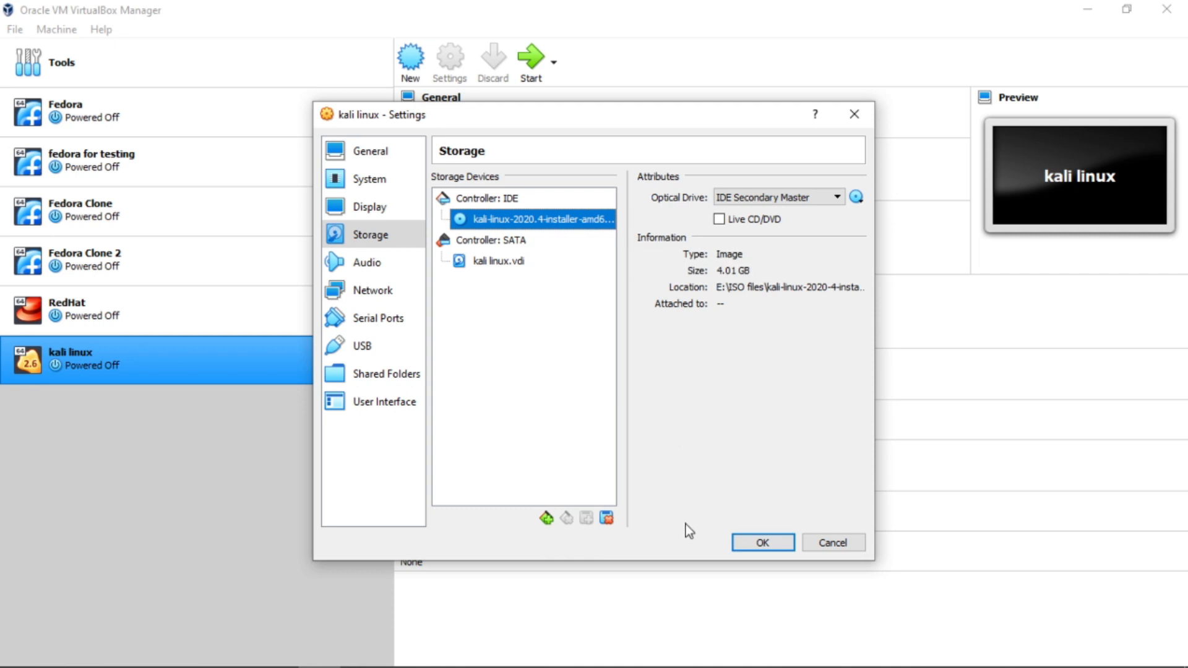
click(765, 543)
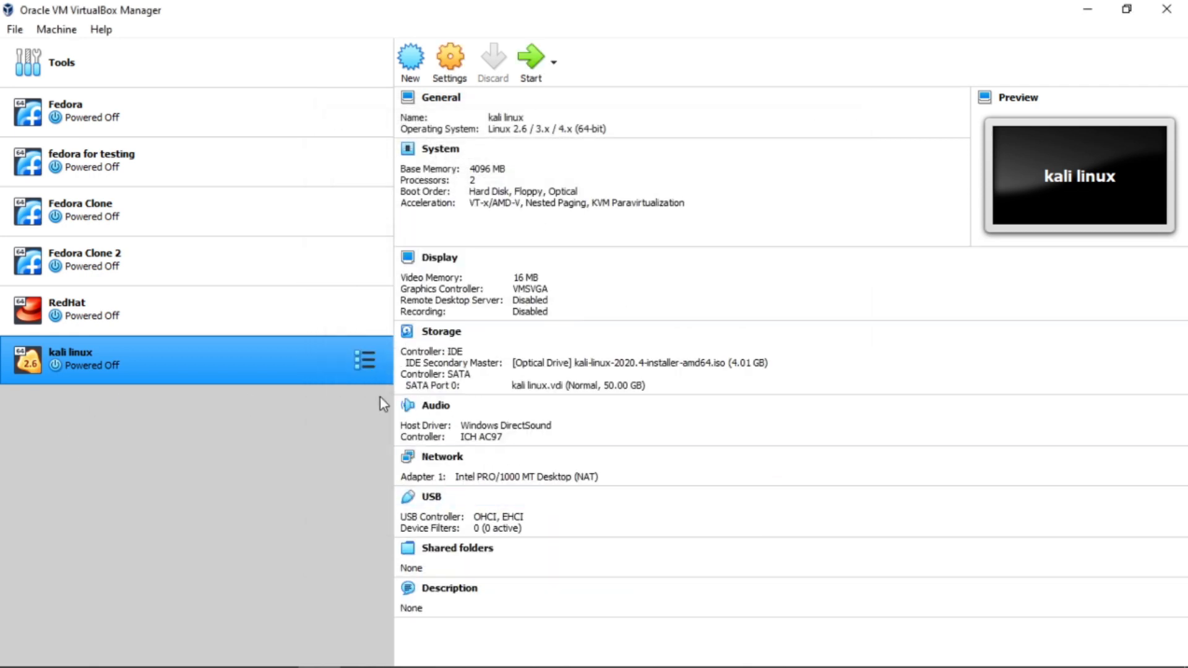
- Start the kali linux machine, choosing the Kali installer ISO as the start-up disk
click(531, 62)
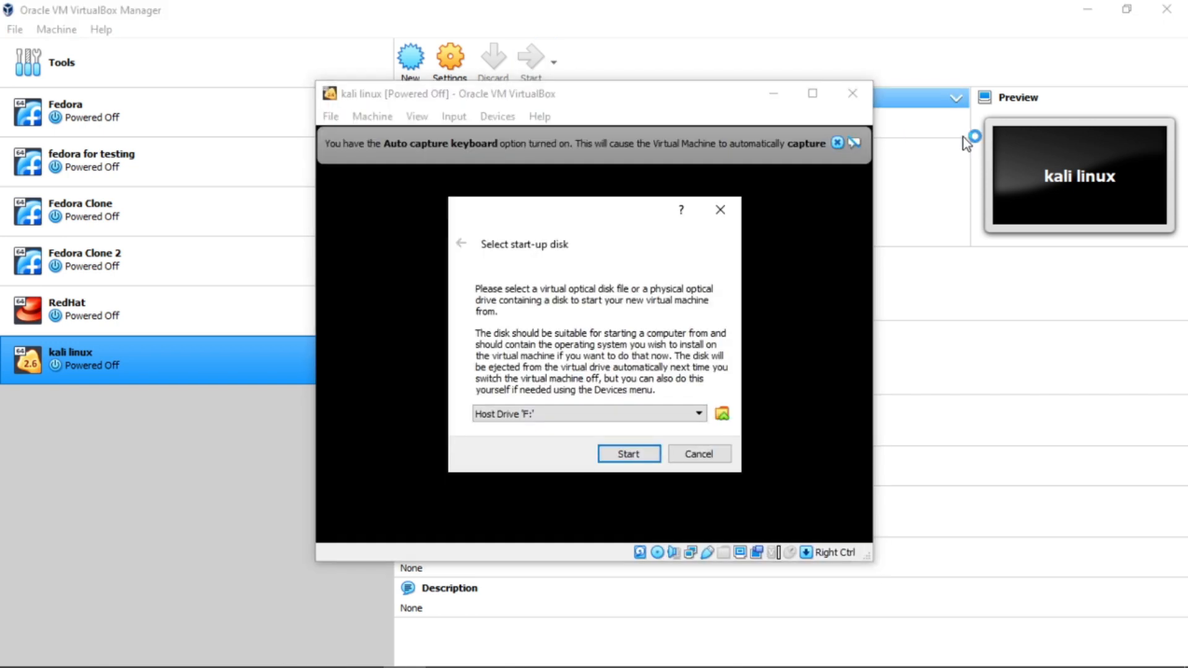
click(698, 415)
click(656, 444)
click(637, 459)
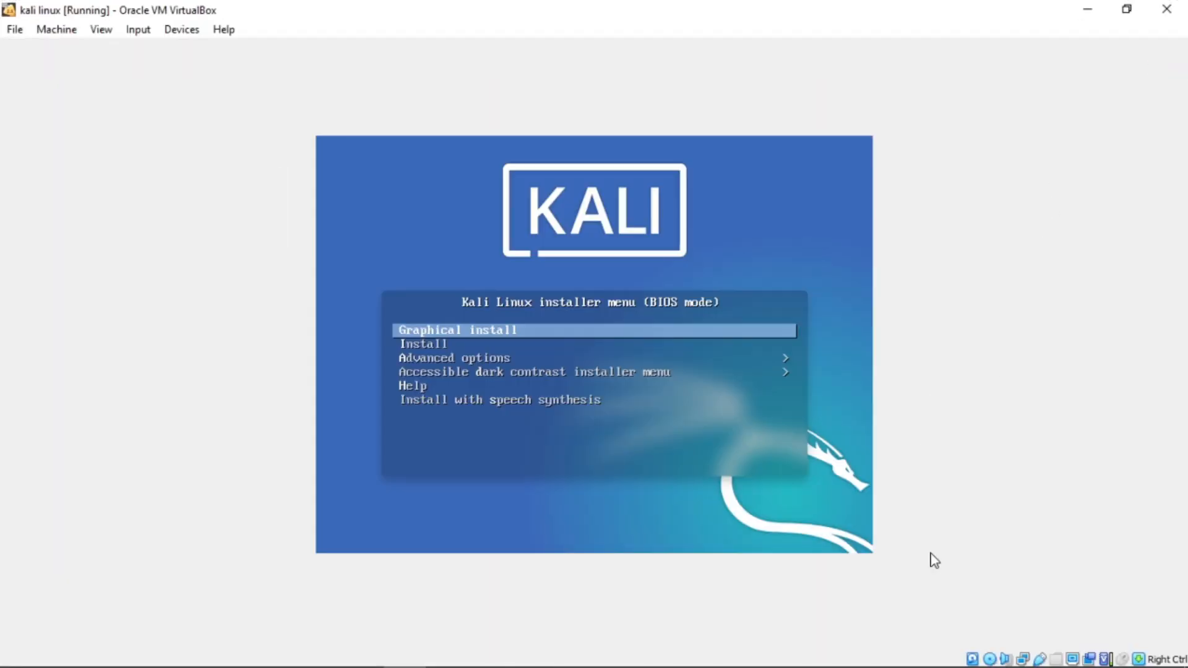
- Allow the virtual machine to capture the mouse and launch Graphical install from the Kali Linux installer menu
click(454, 329)
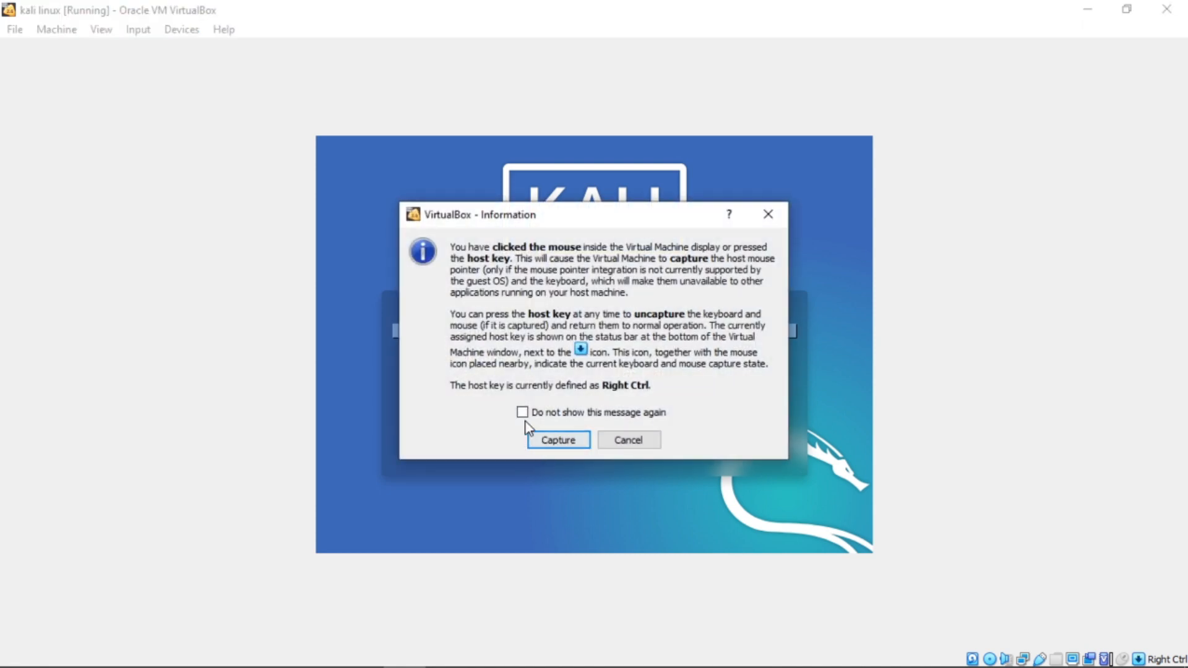
click(558, 440)
key(Return)
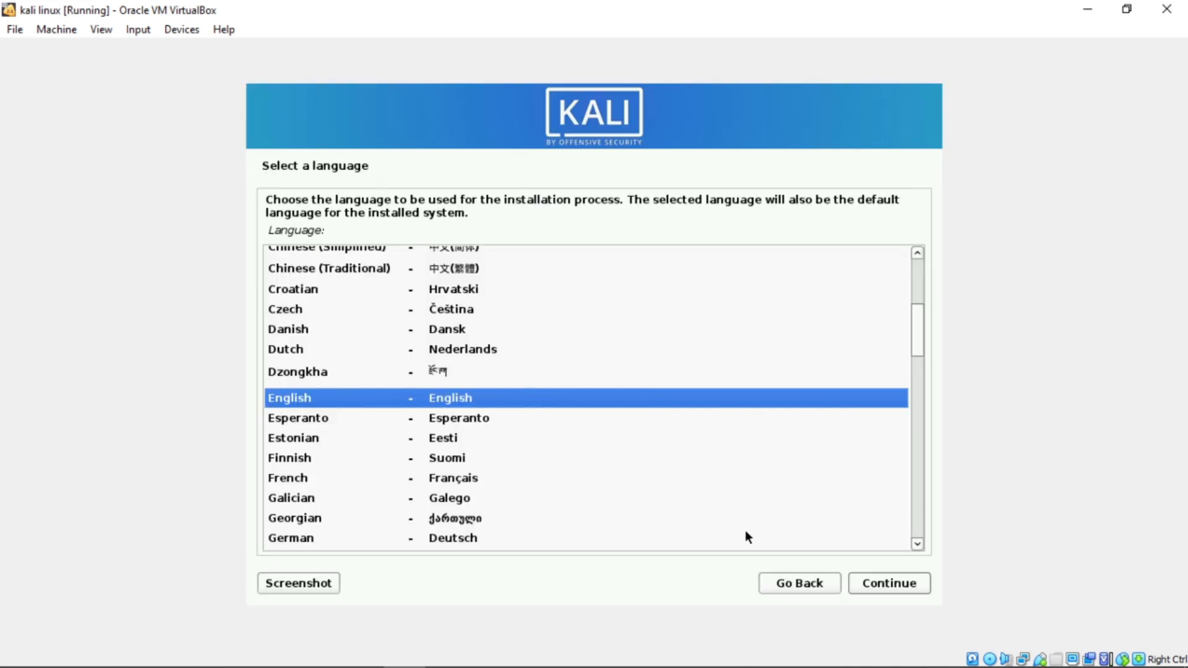
- Set the installation language to English, the location to India and the keymap to American English
click(889, 588)
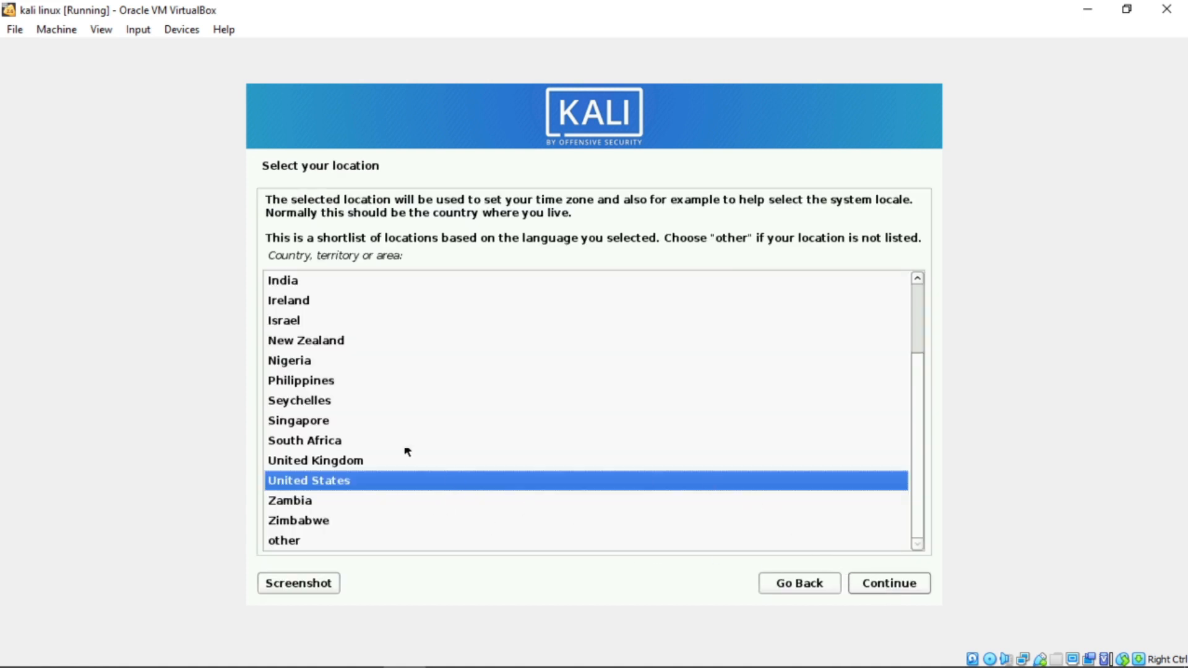
click(279, 282)
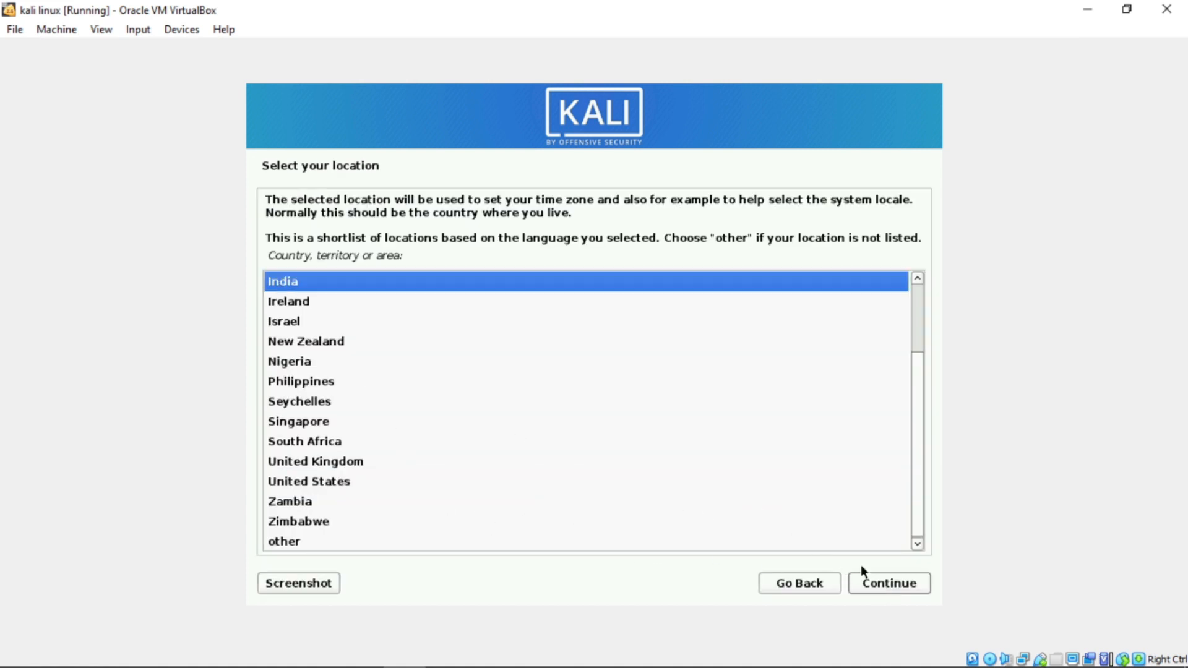
click(889, 583)
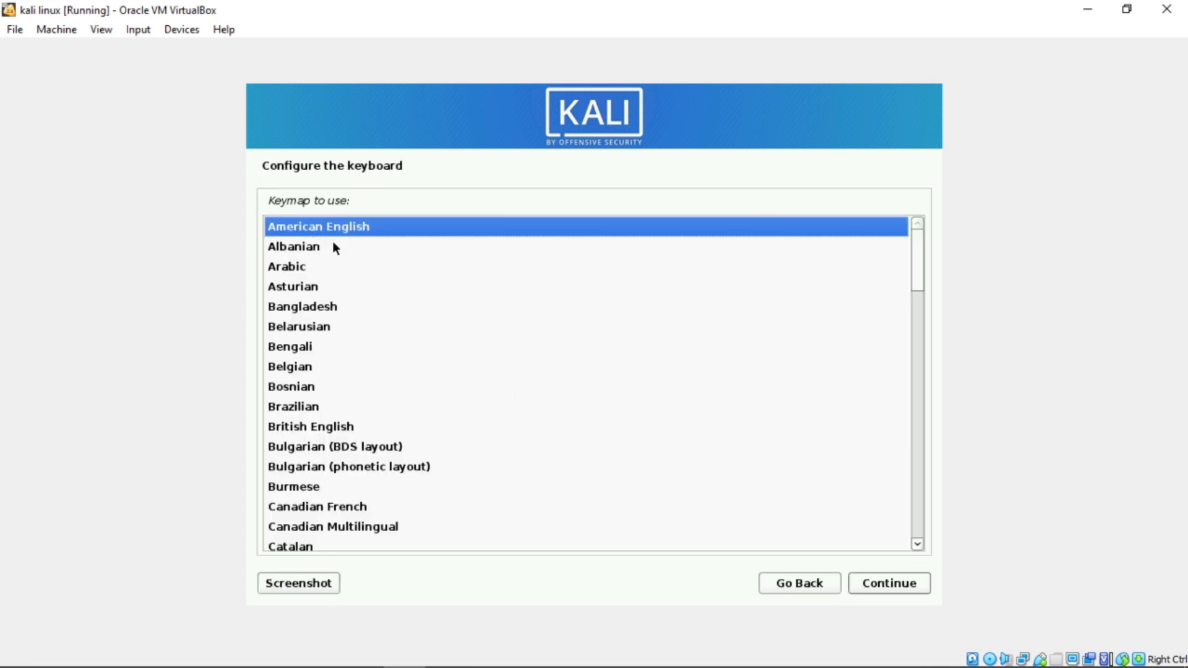
click(883, 583)
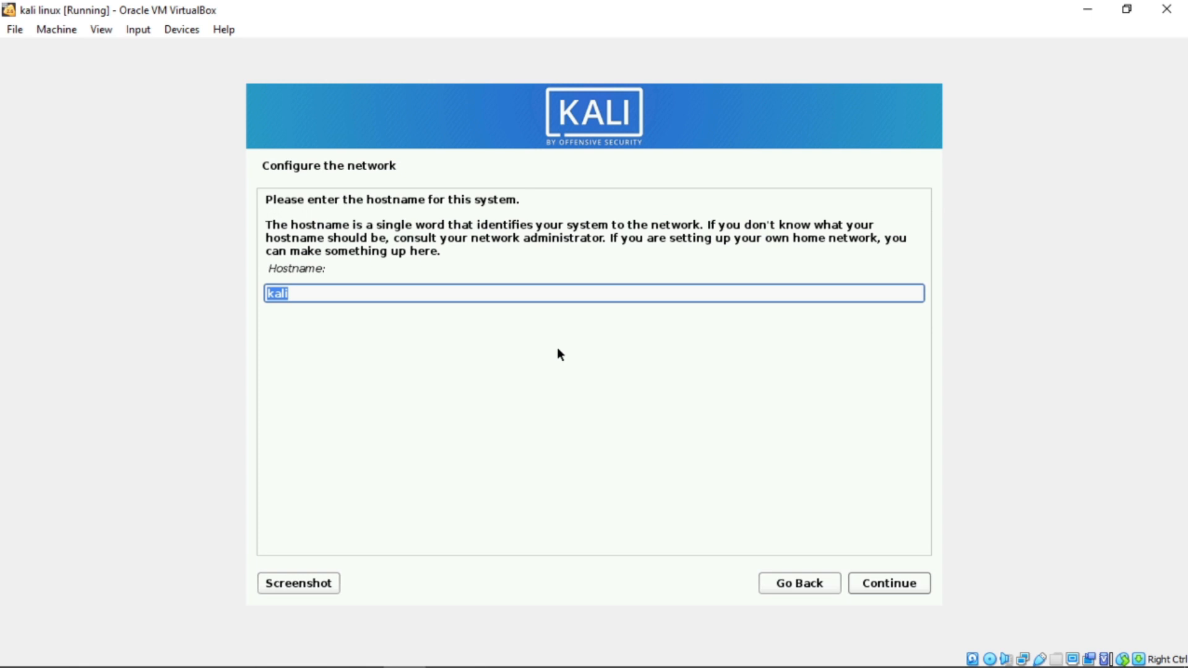
- Set the system's hostname to bashwoman.com and continue through the network configuration
key(BackSpace)
text(bashwoman.)
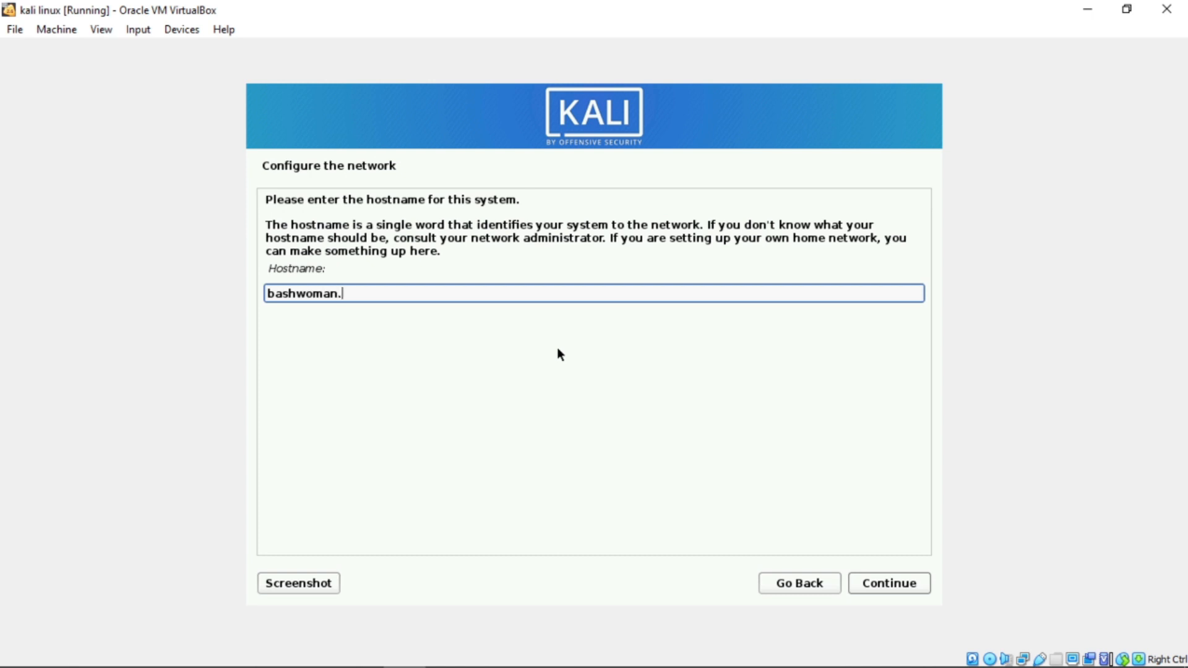
text(com)
click(904, 584)
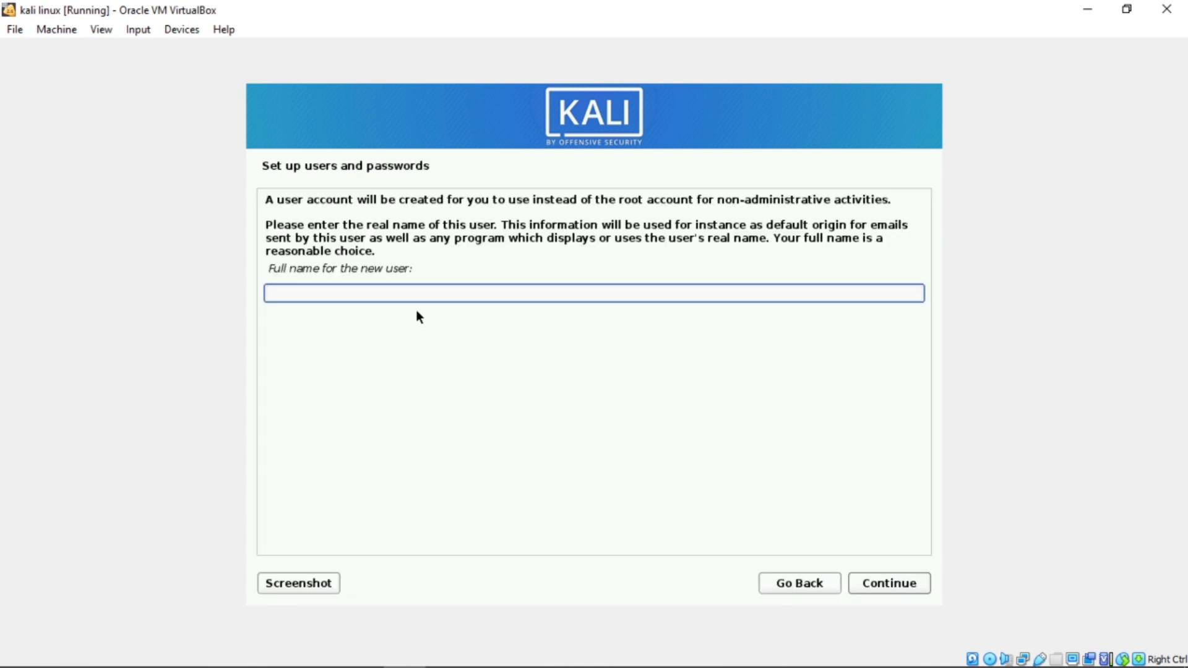
- Enter the new user's full name and accept the suggested account username
text(Seema)
click(873, 584)
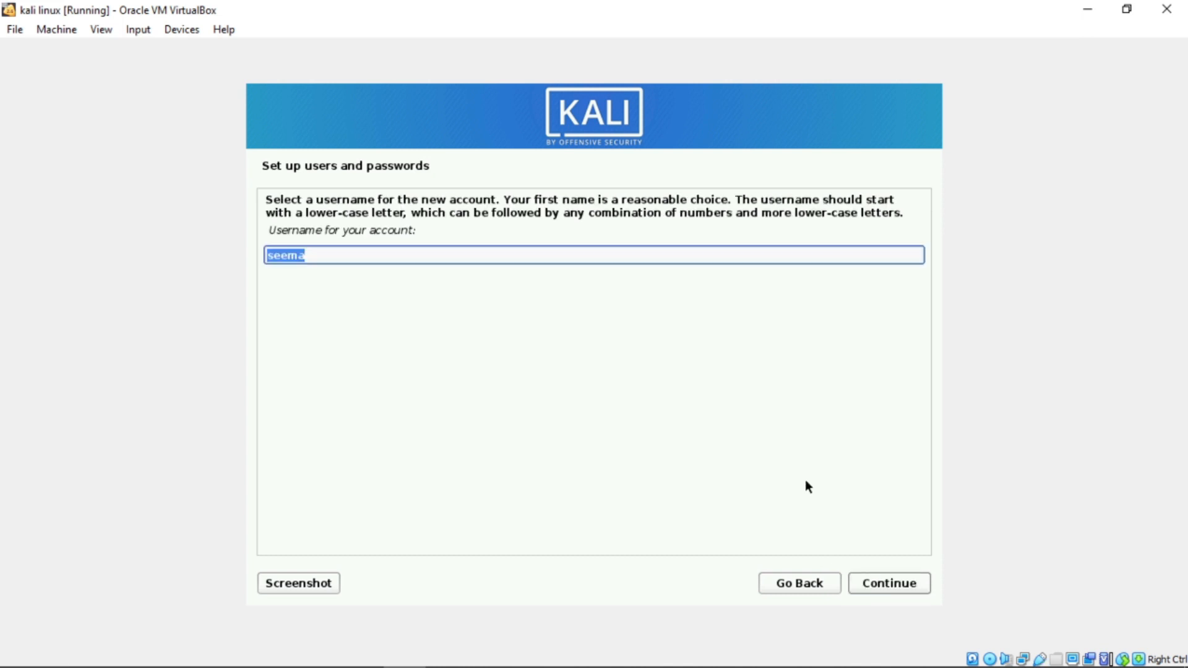
click(884, 585)
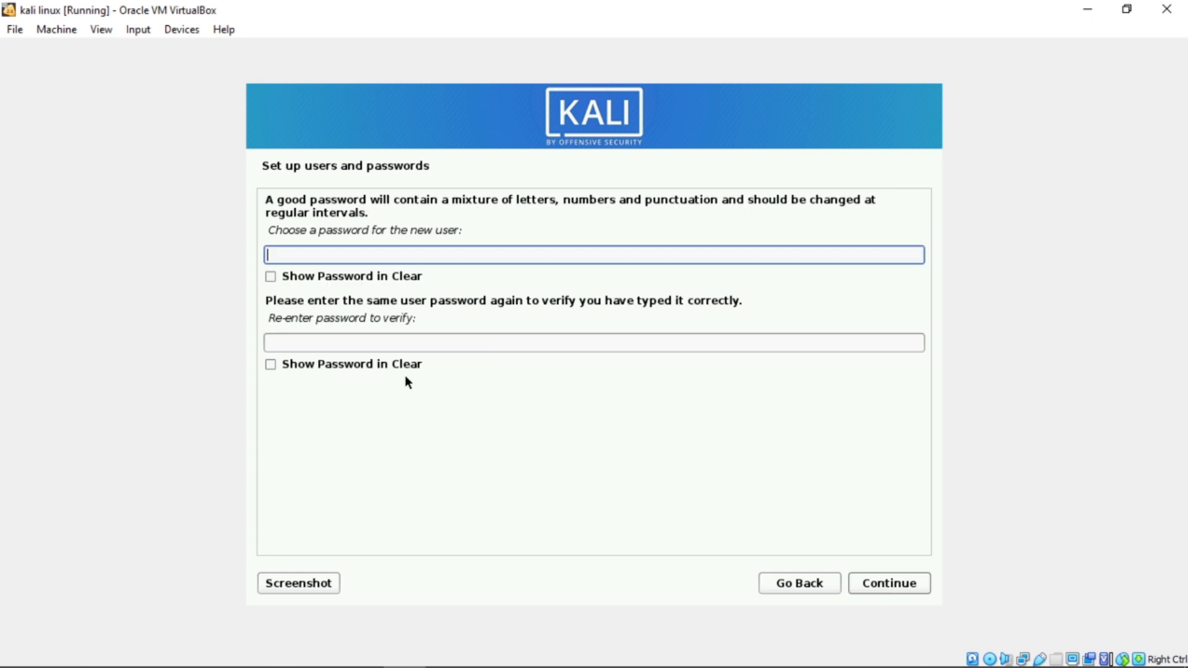
- Enter the new user's account password, repeat it for verification and continue
text(●●●●●●●●●●●●●●)
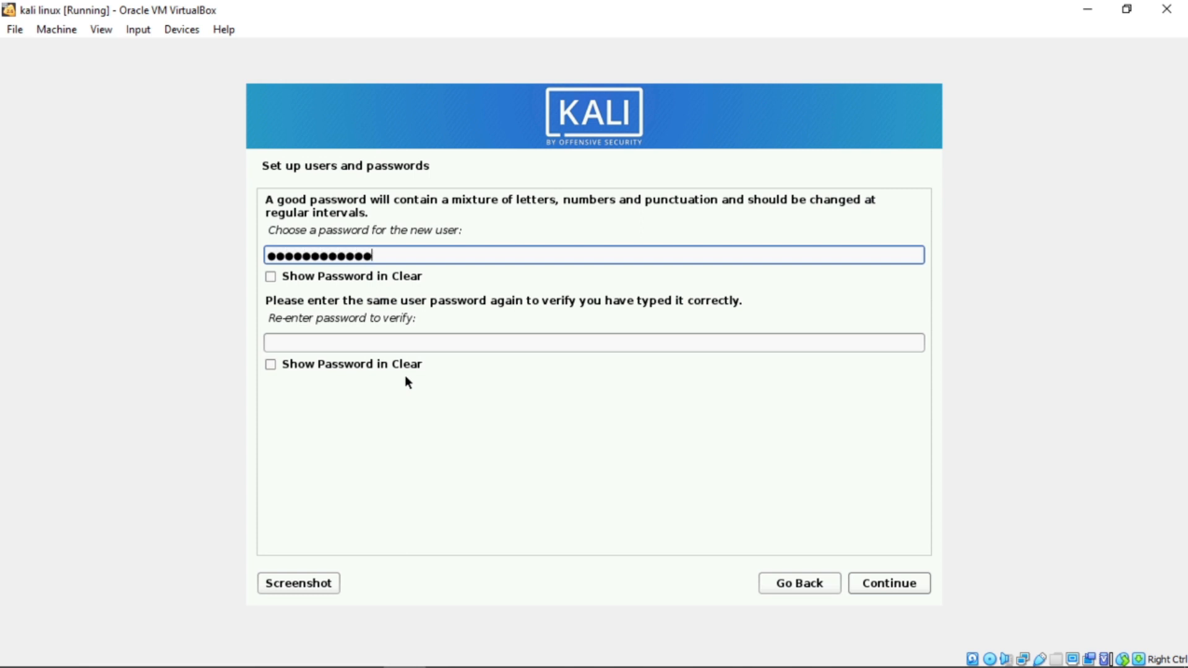
key(Tab)
key(Tab)
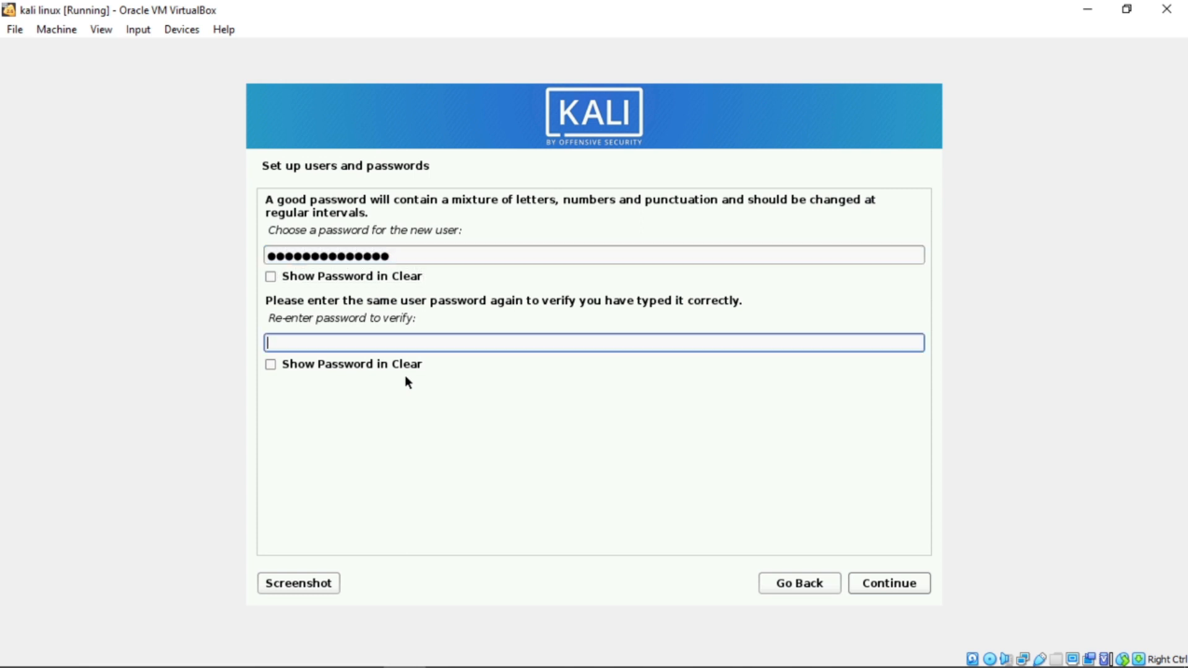
text(●●●●●●●●●●●●)
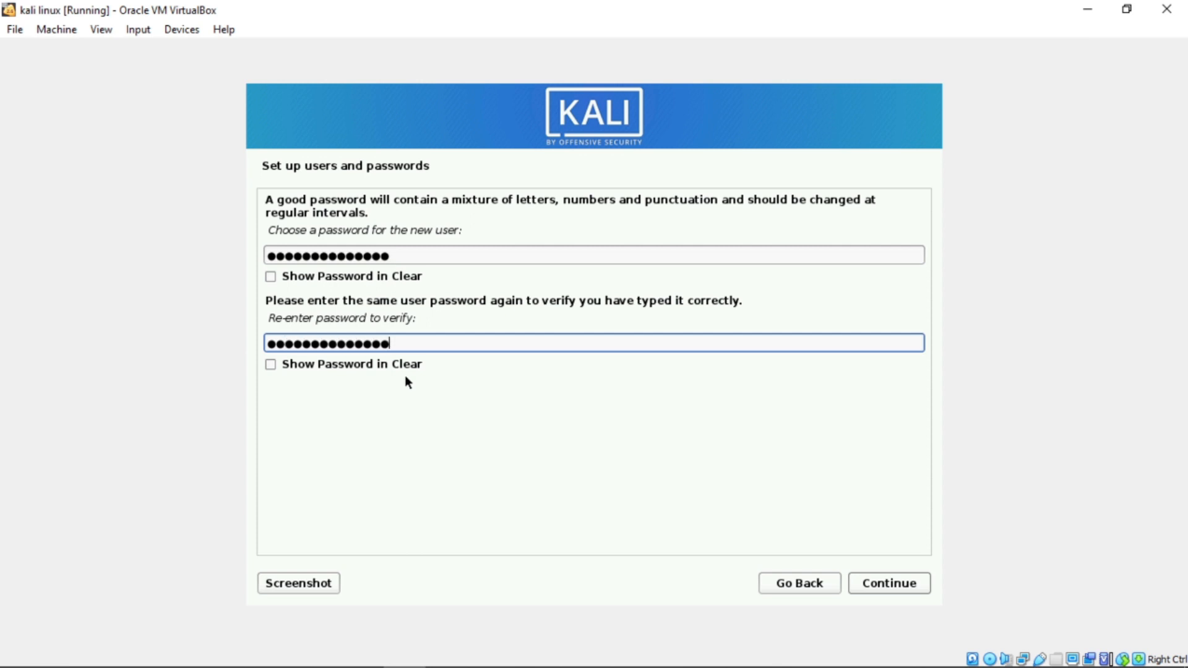
click(903, 585)
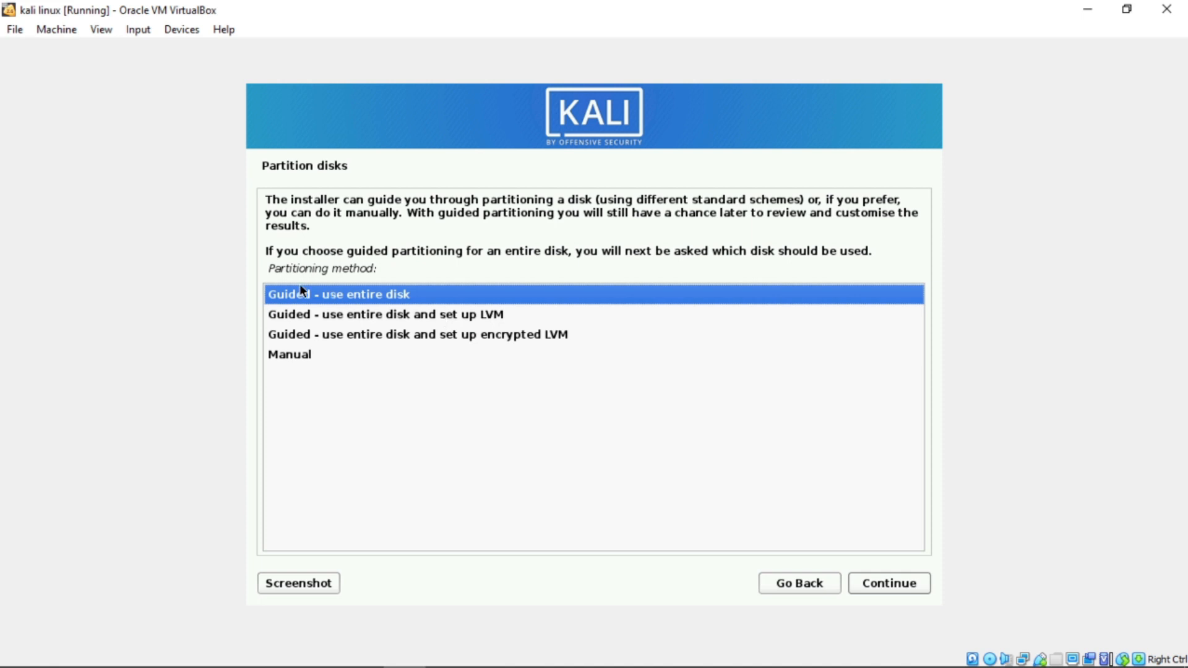
- Partition the entire SCSI3 (sda) disk with the guided method, using separate /home, /var, and /tmp partitions
click(867, 581)
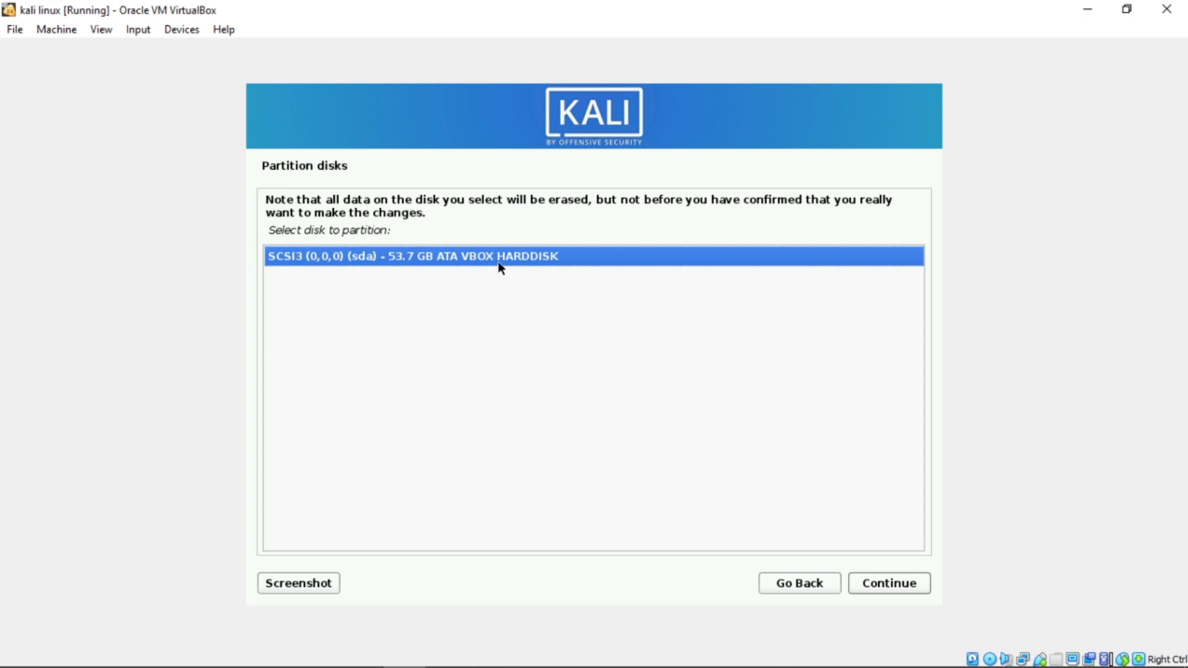
click(890, 590)
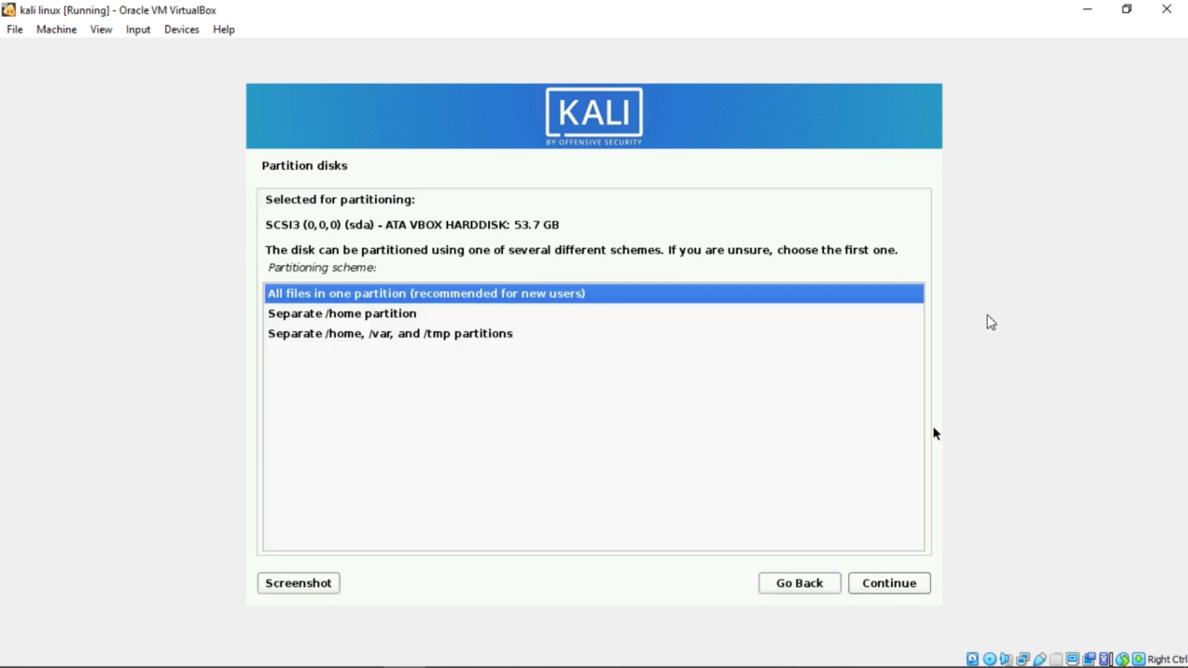
click(319, 341)
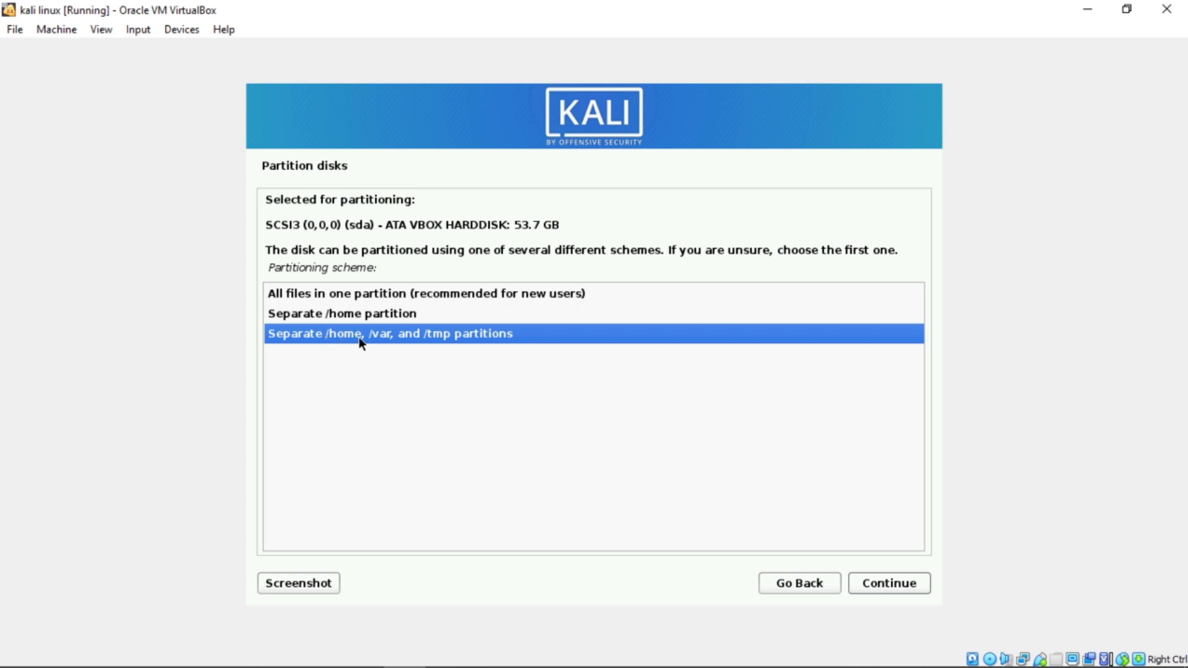
click(889, 589)
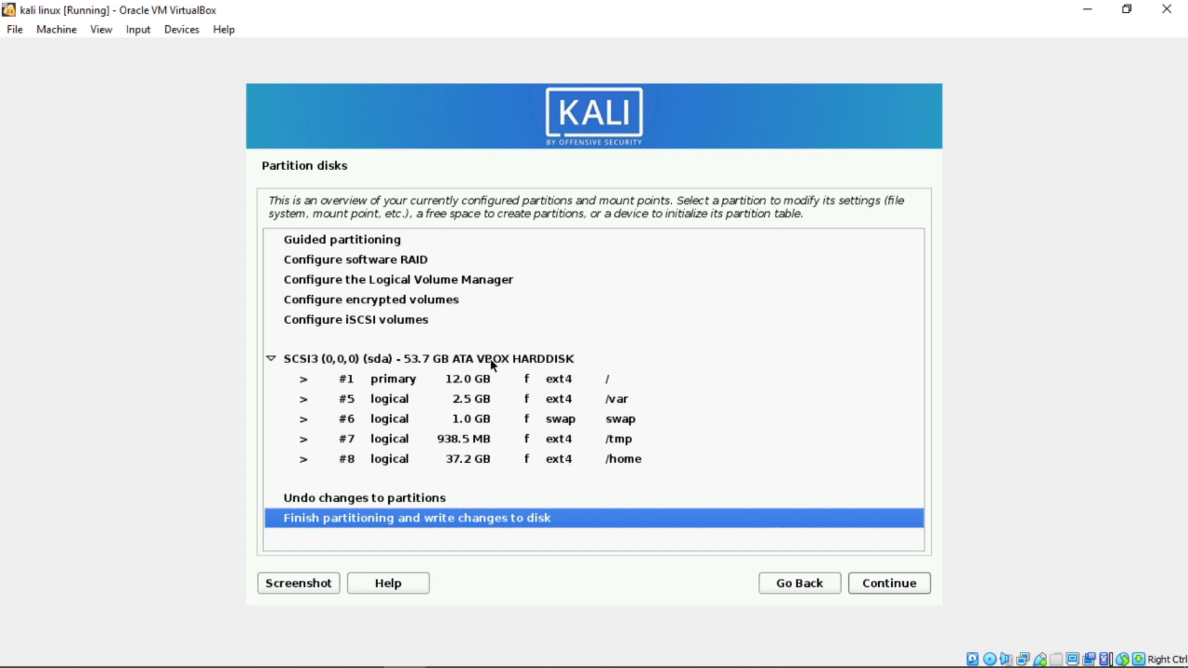
- Finish partitioning, agree to write the changes to disk and continue with the system installation
click(878, 581)
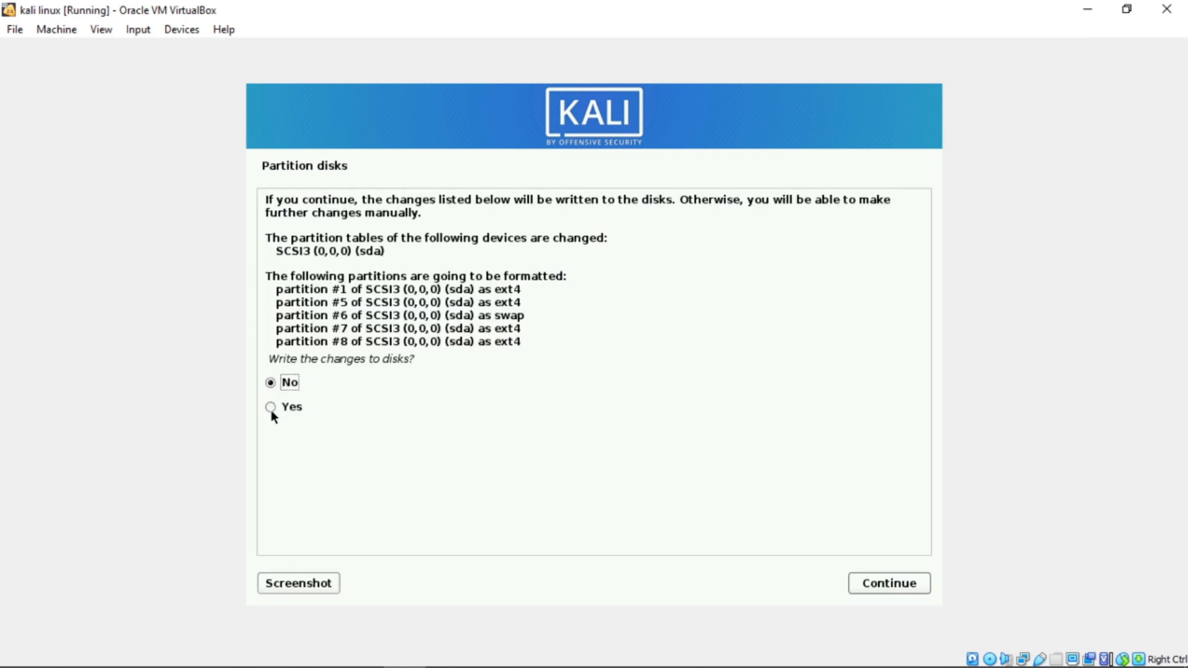
click(906, 587)
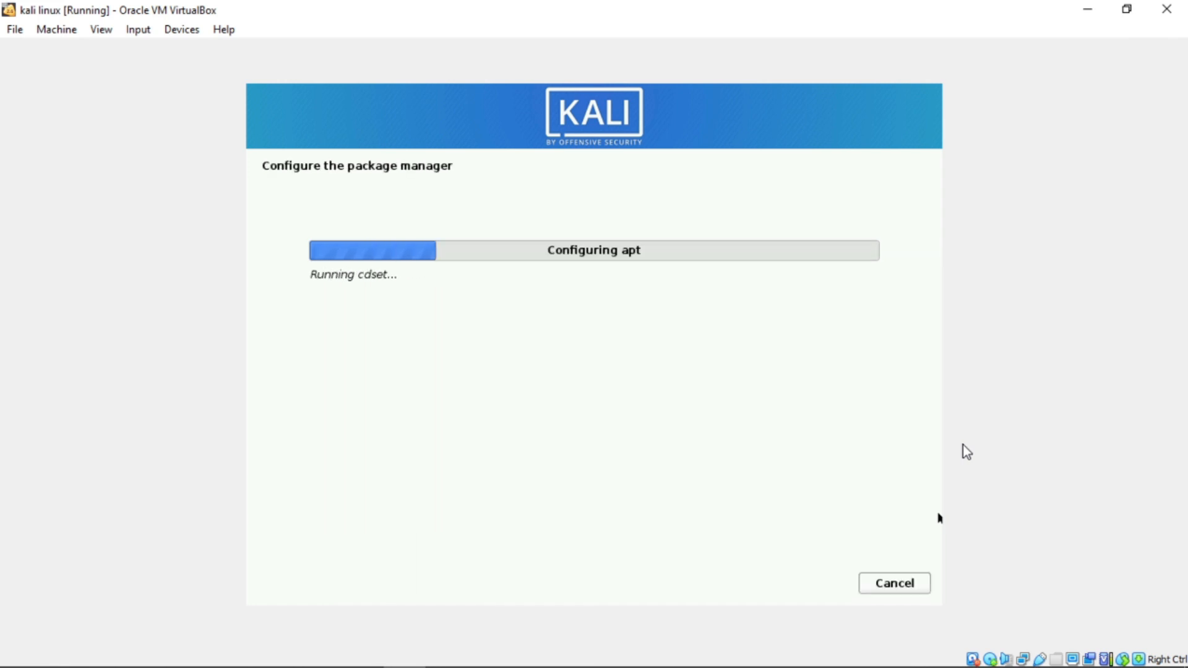
click(902, 583)
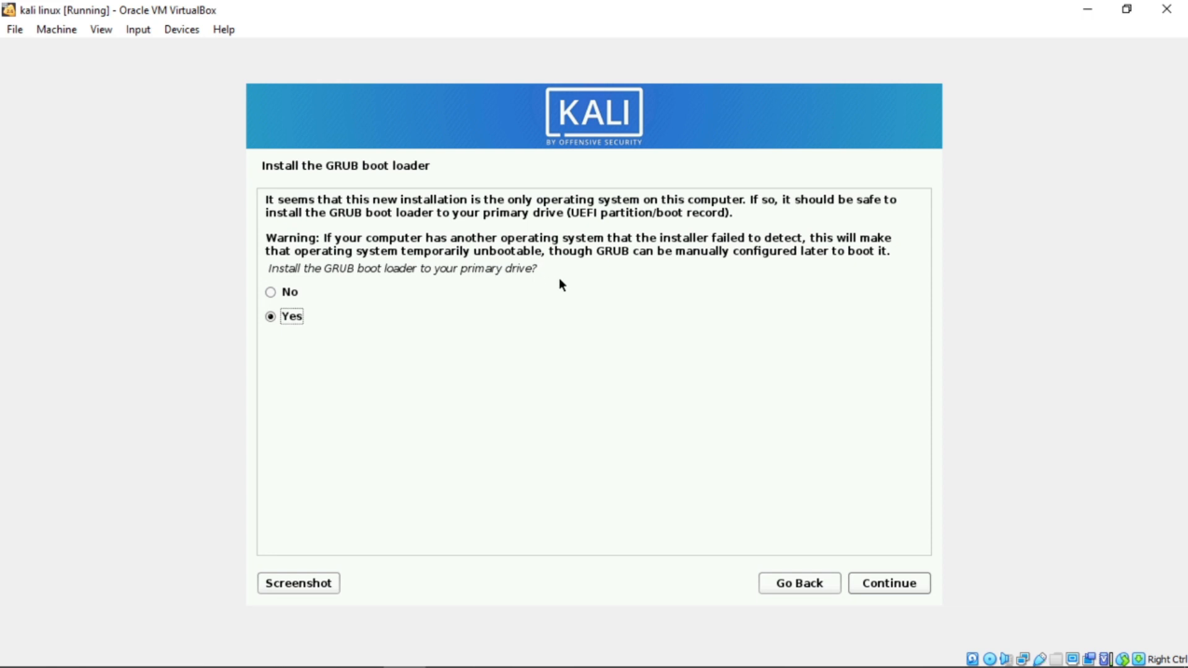
- Install the GRUB boot loader on the primary drive /dev/sda, then finish the installation and boot the new system
click(879, 586)
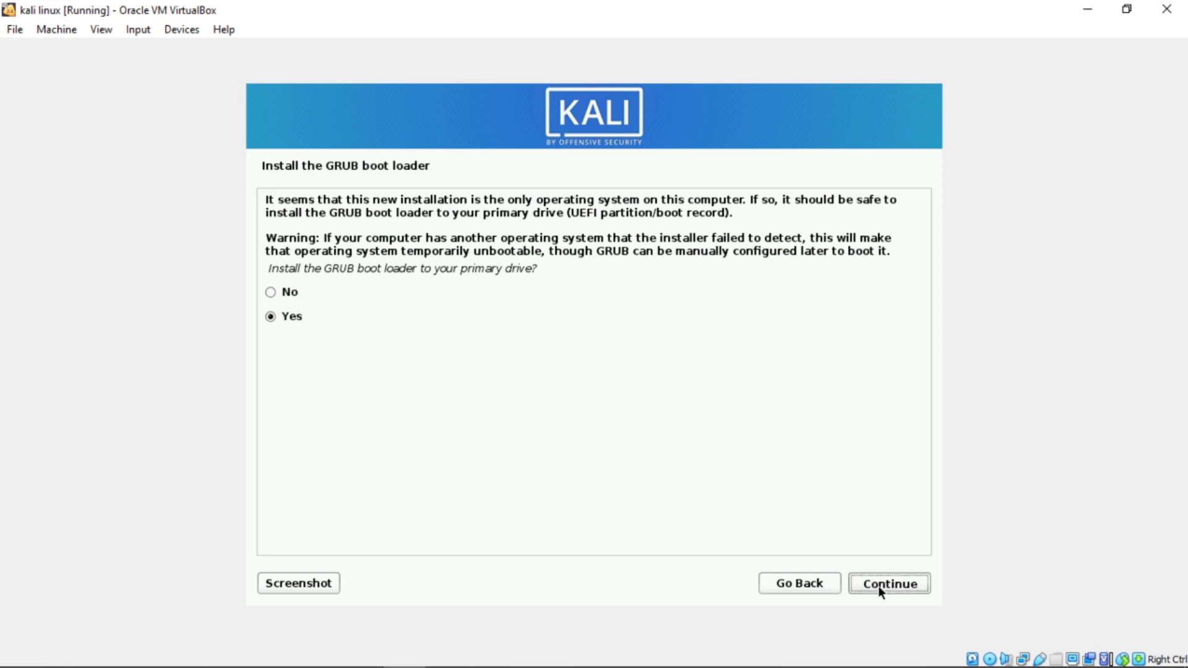
click(549, 286)
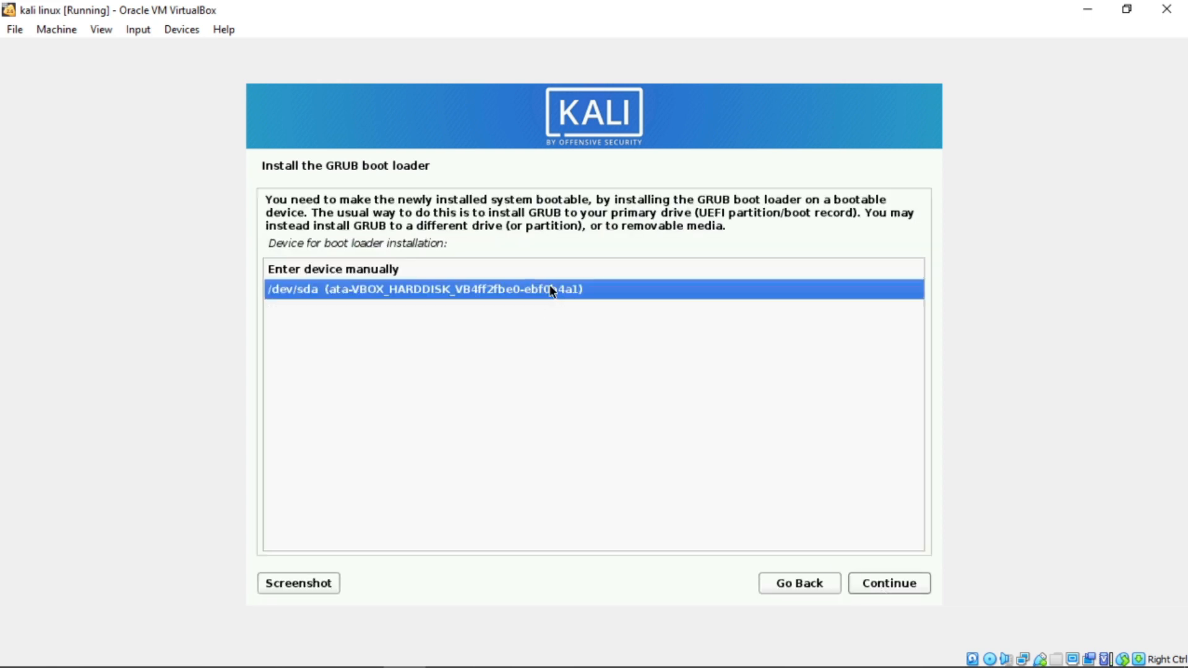
click(895, 582)
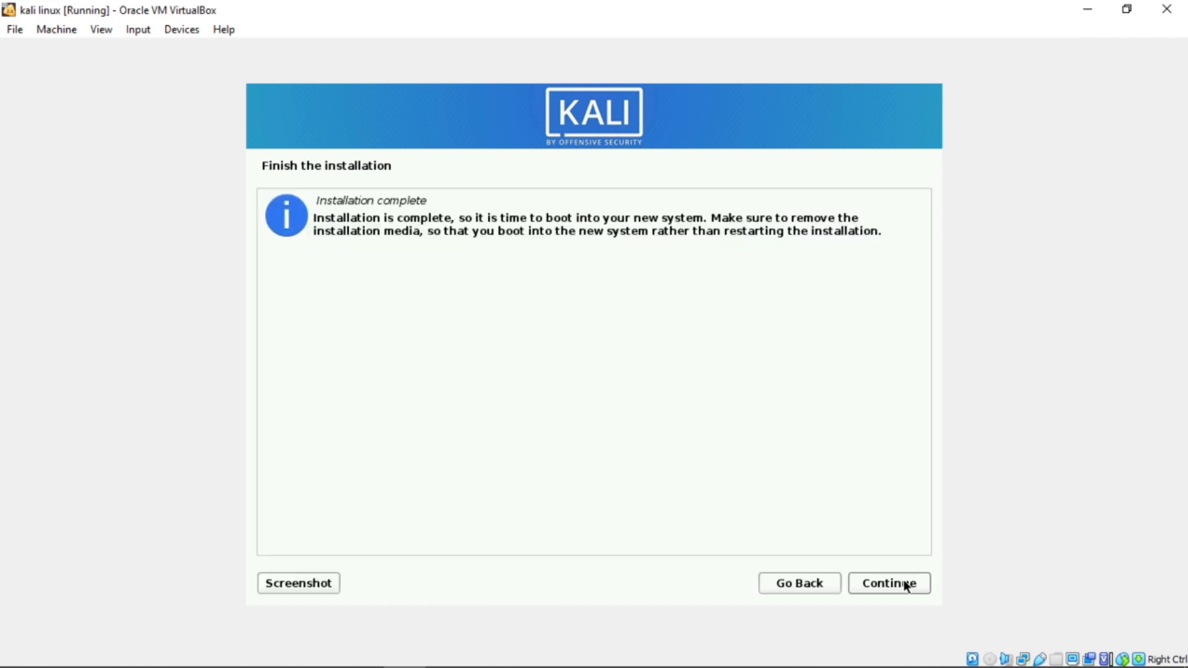
click(905, 586)
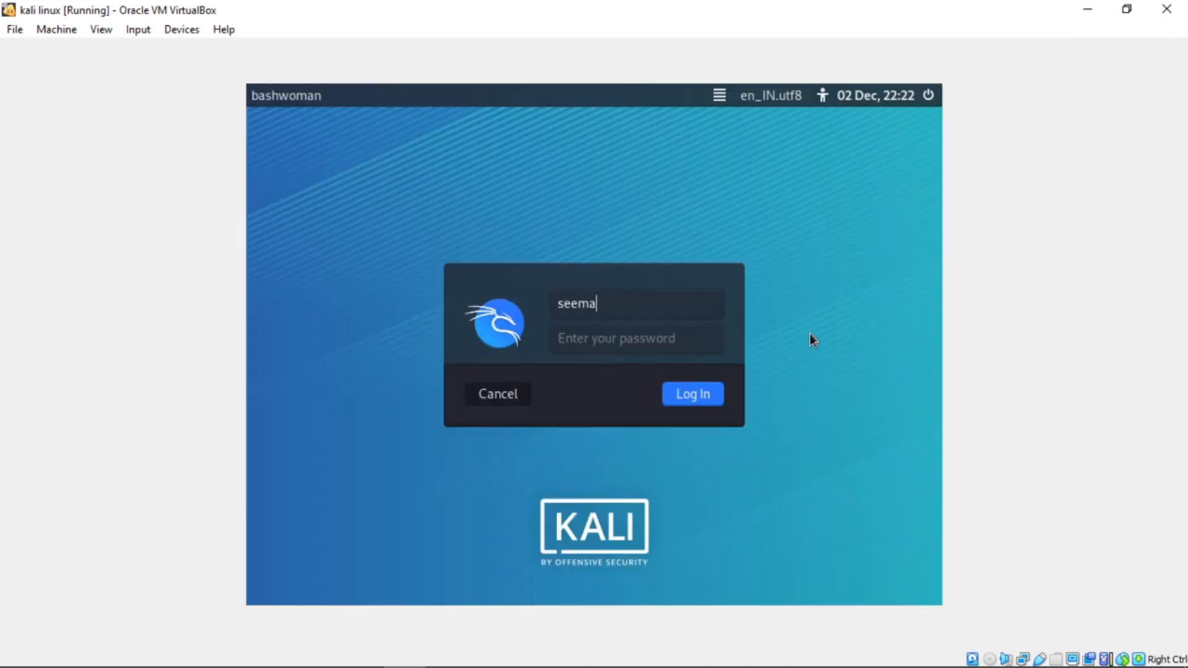
- Log in to Kali with the new user's username and account password
key(Return)
text(••••••••••••••)
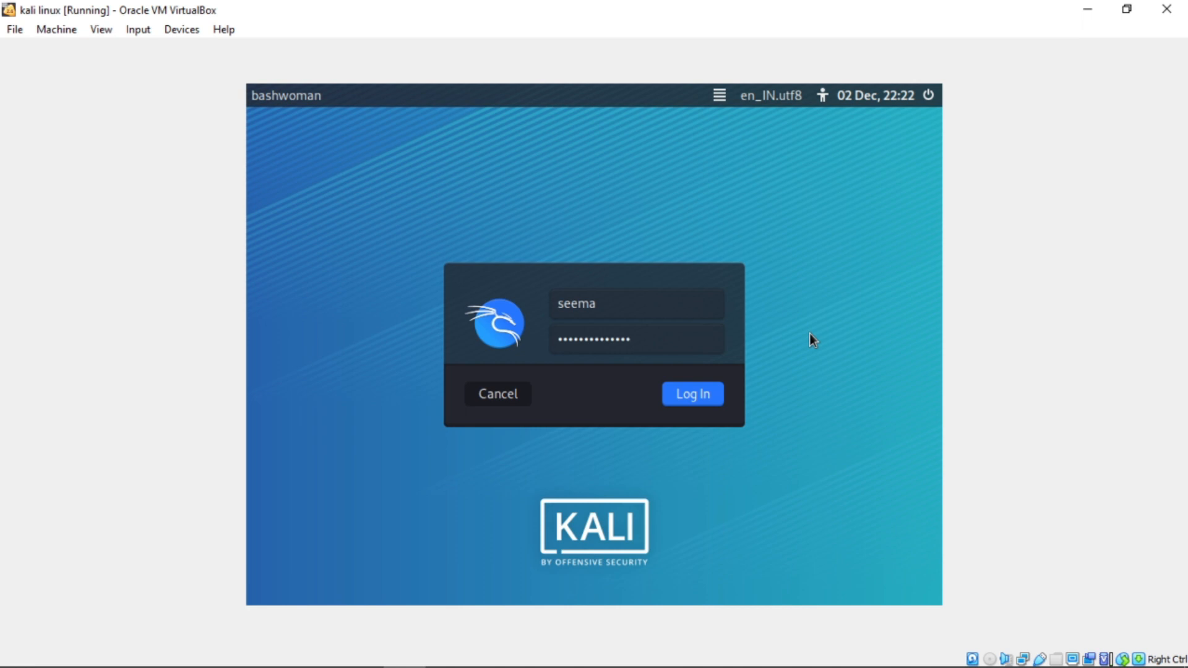
click(721, 388)
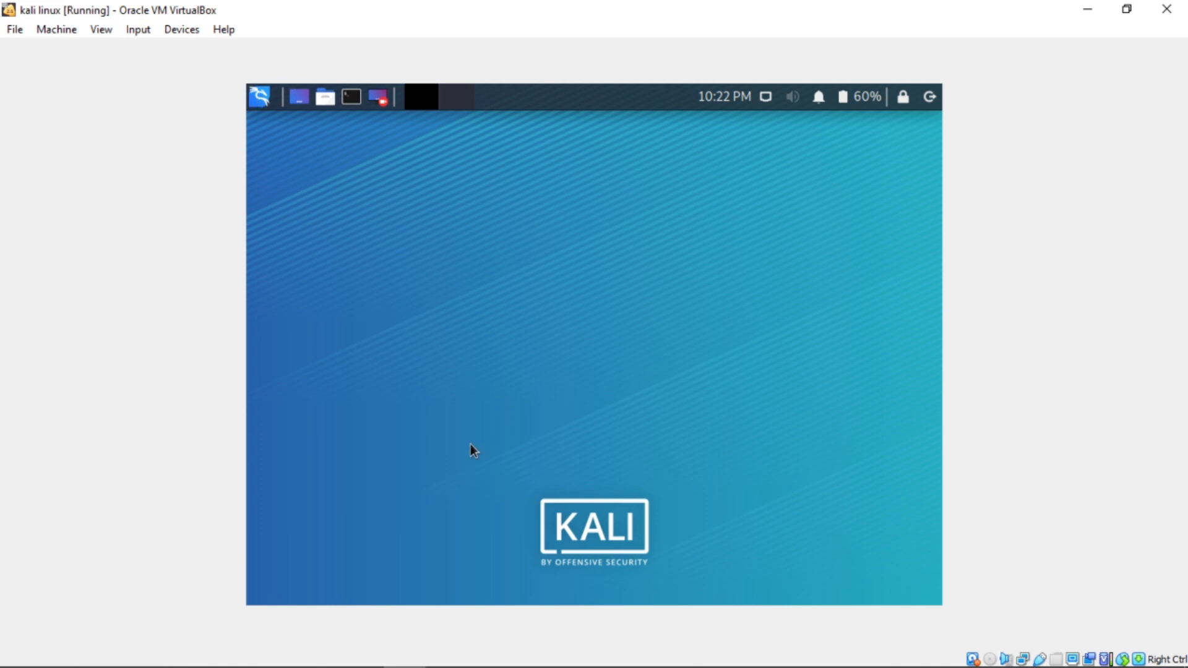
- Look through the applications menu's categories, including Usual Applications and Exploitation Tools
click(260, 103)
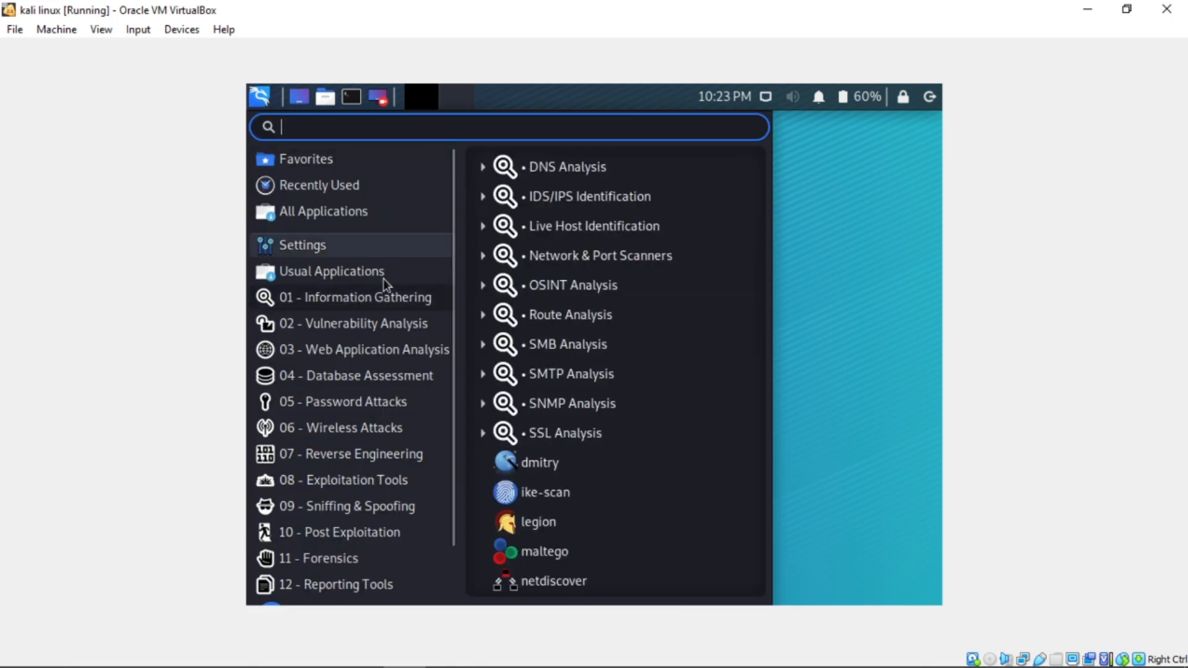
mouse_move(342, 278)
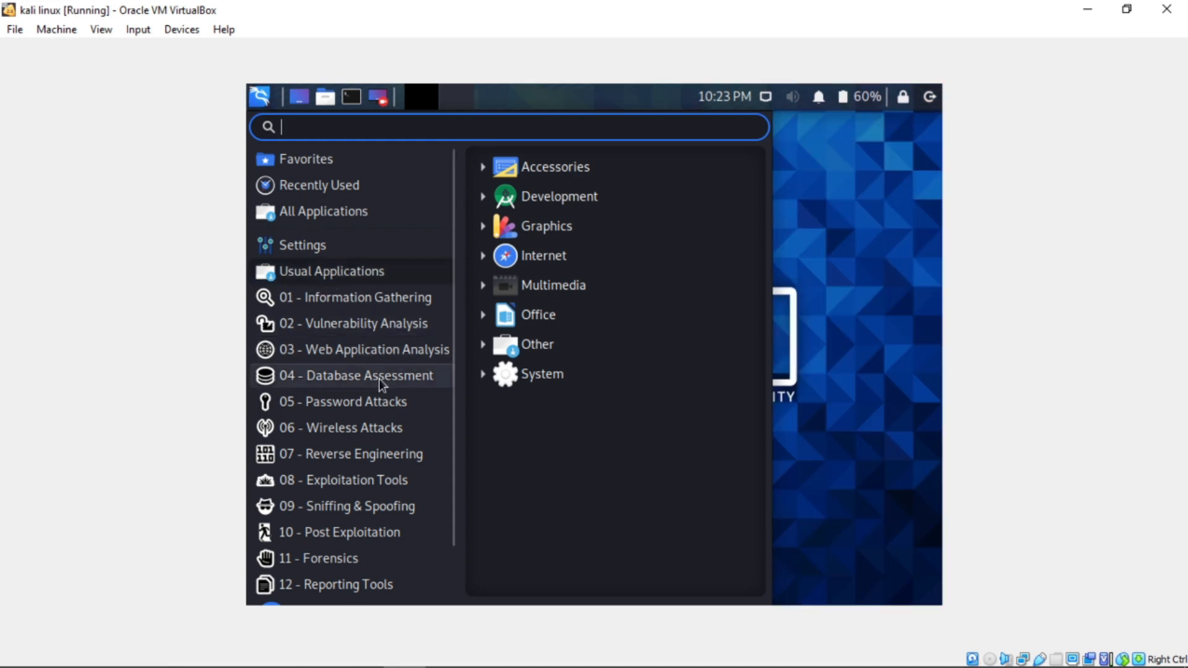
mouse_move(389, 461)
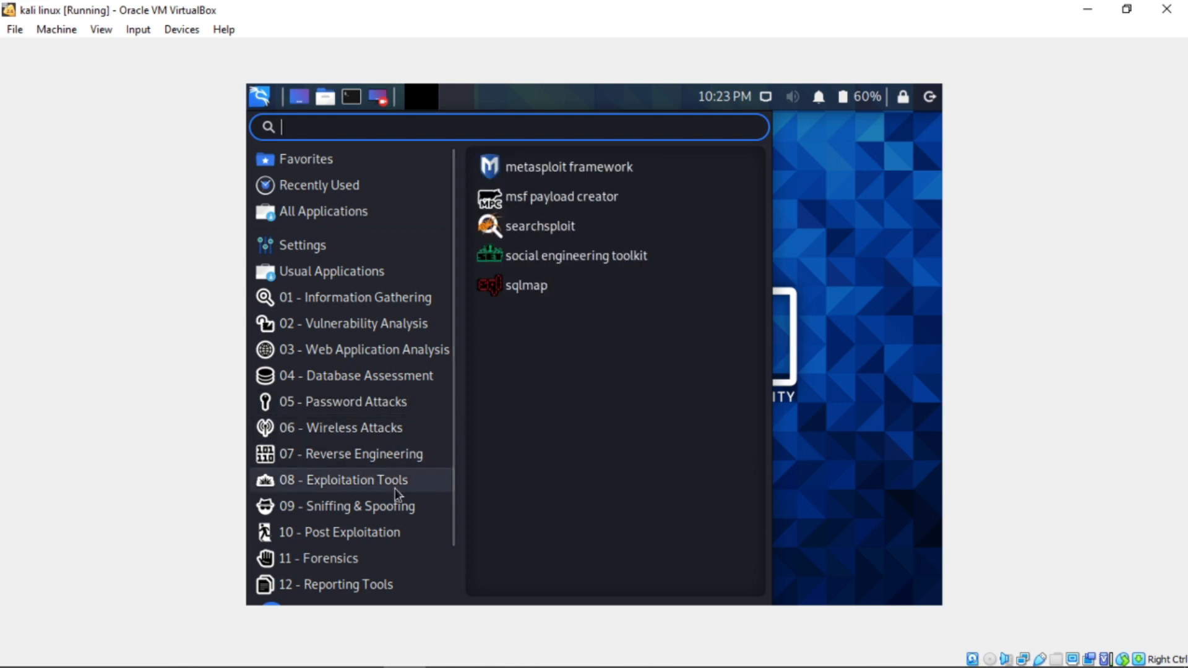
mouse_move(397, 515)
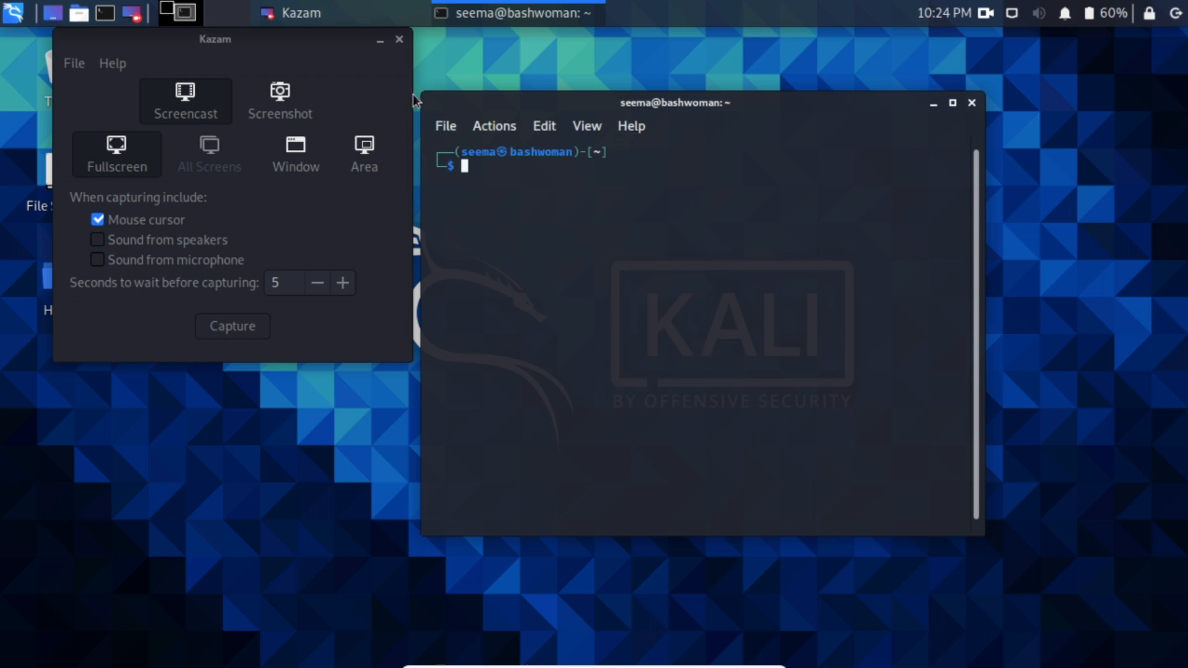
- Close the Kazam screen recorder window
click(399, 39)
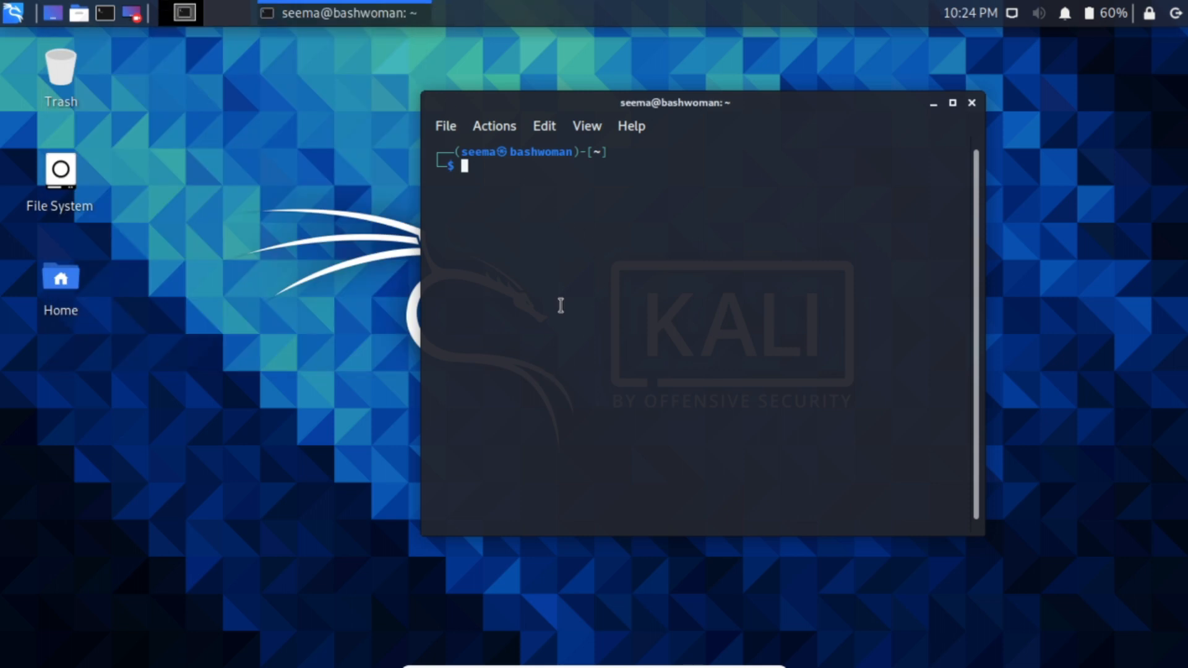